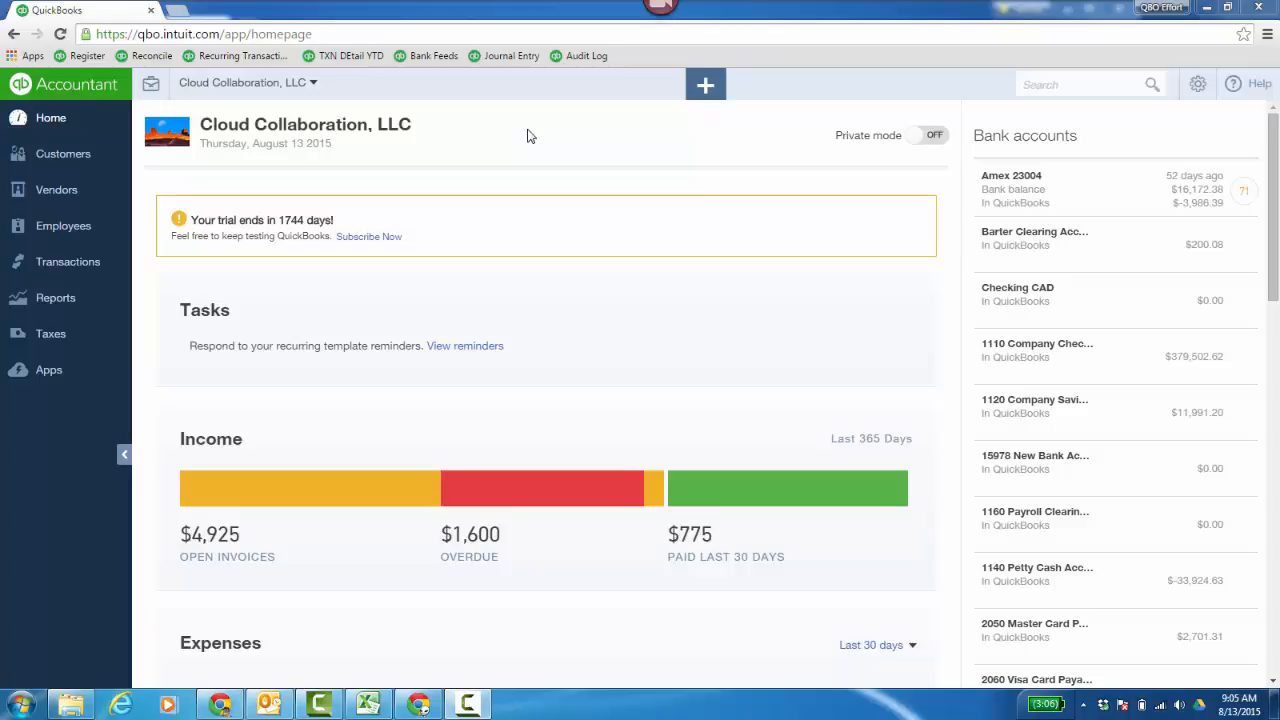
Open the time tracking options in the advanced company settings, review them, cancel editing and close the settings.
left_click(1199, 86)
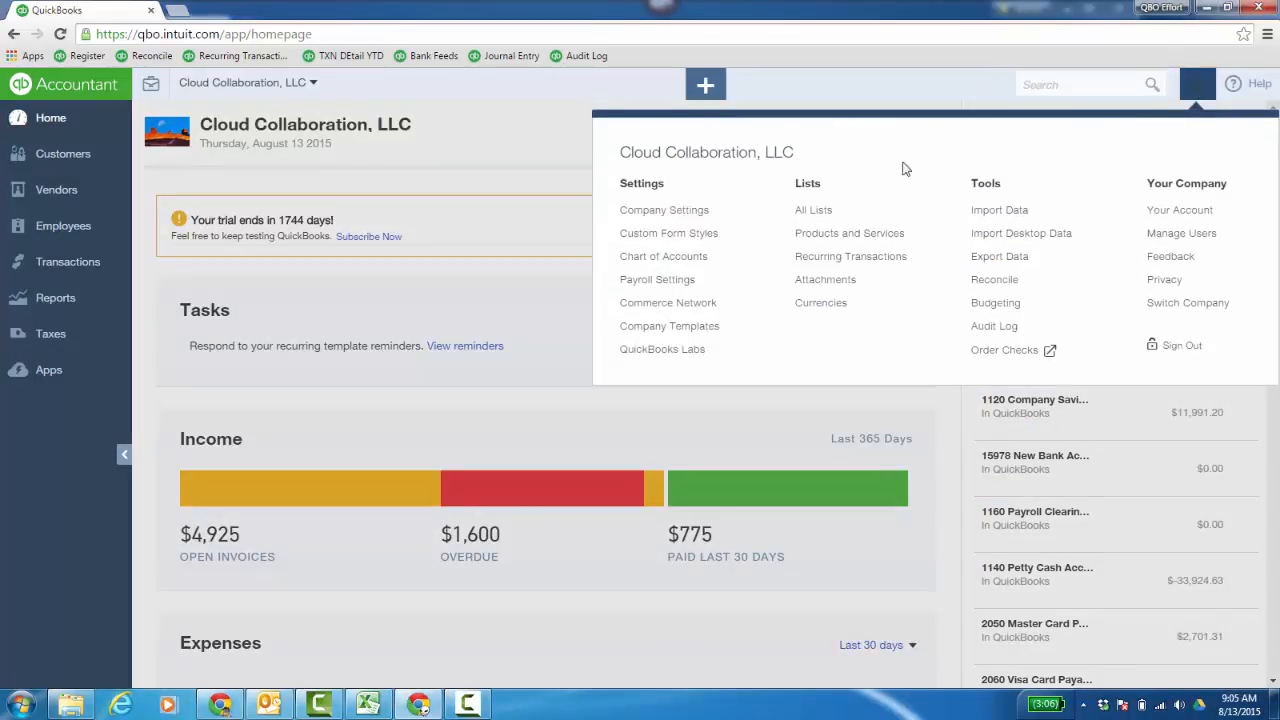
left_click(688, 212)
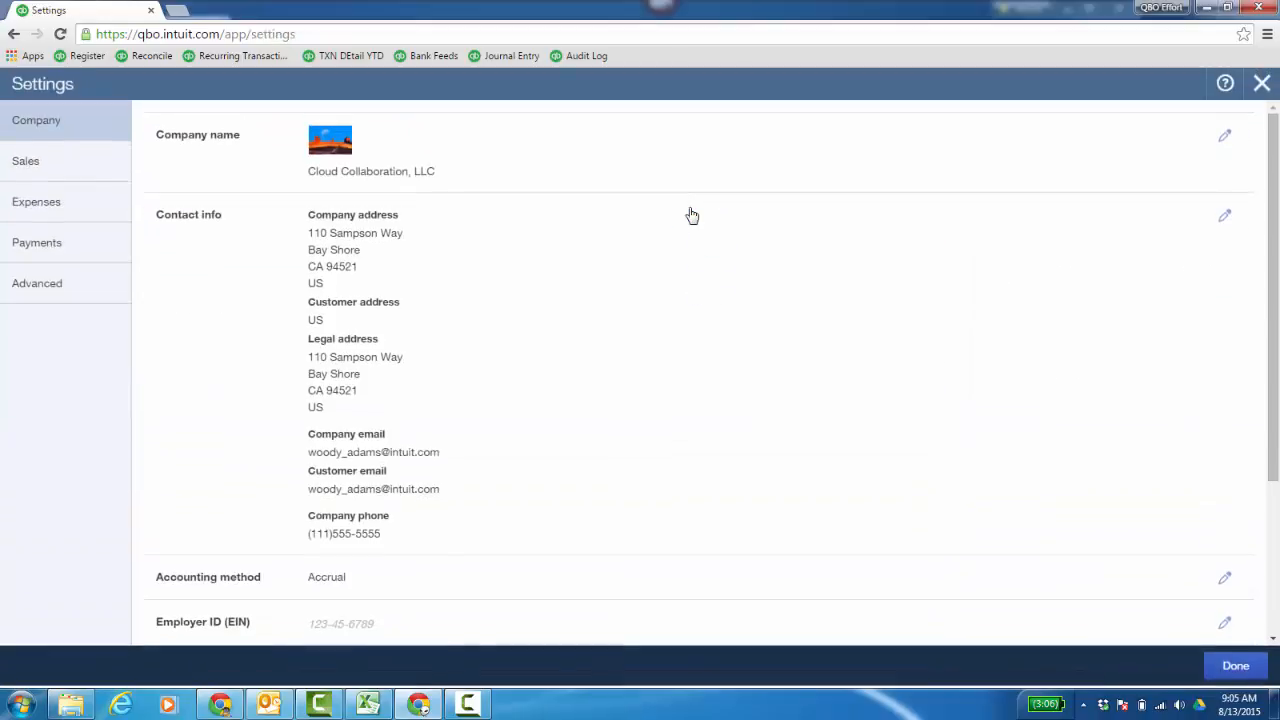
left_click(54, 294)
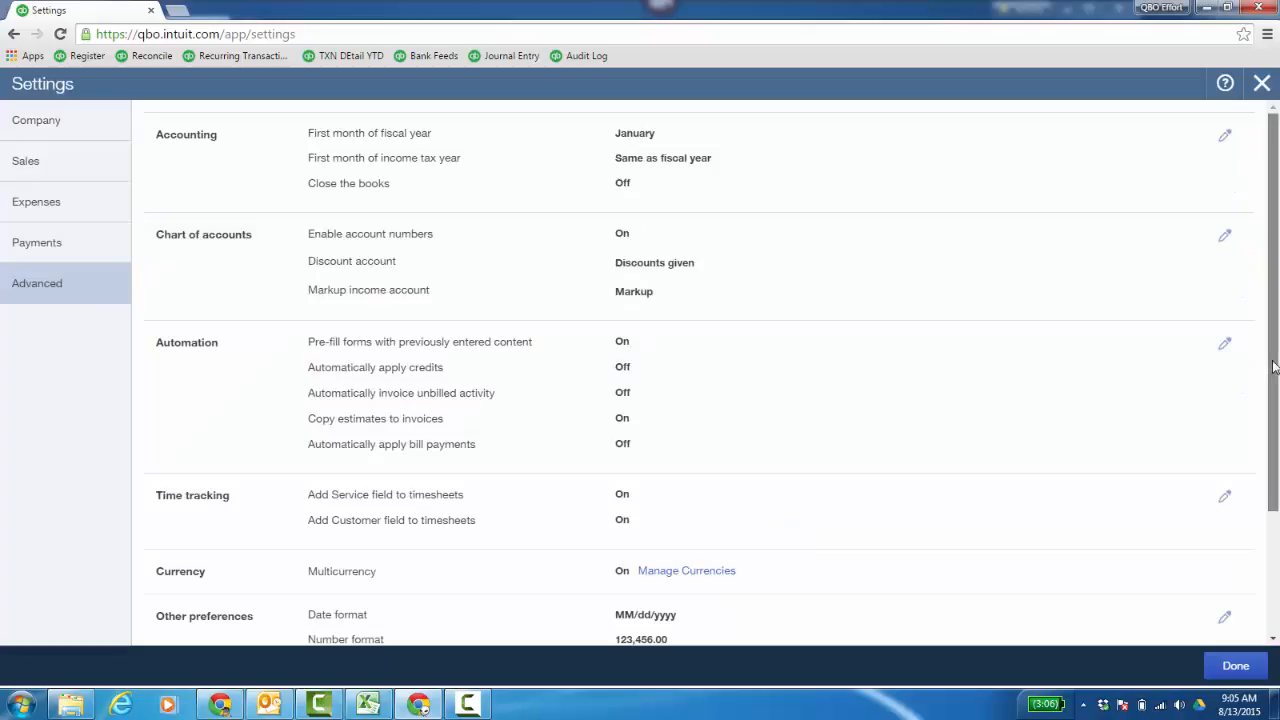
left_click_drag(1272, 366, 1272, 456)
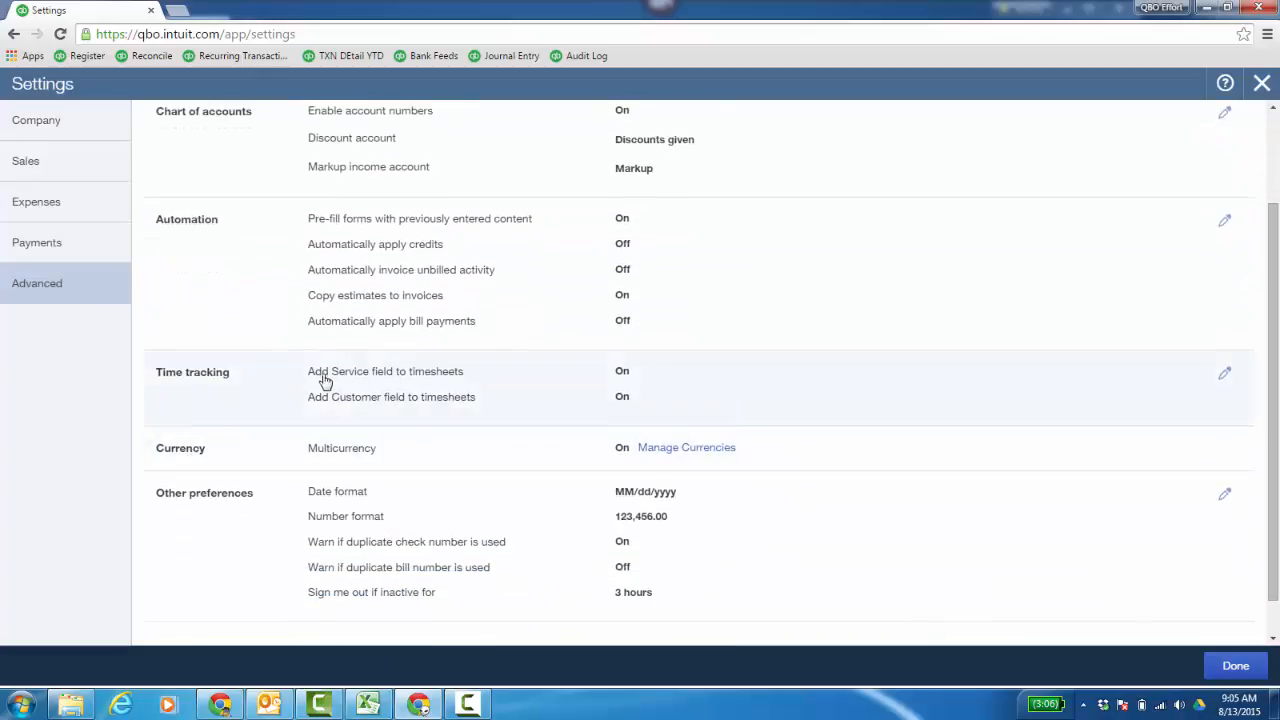
left_click(1224, 378)
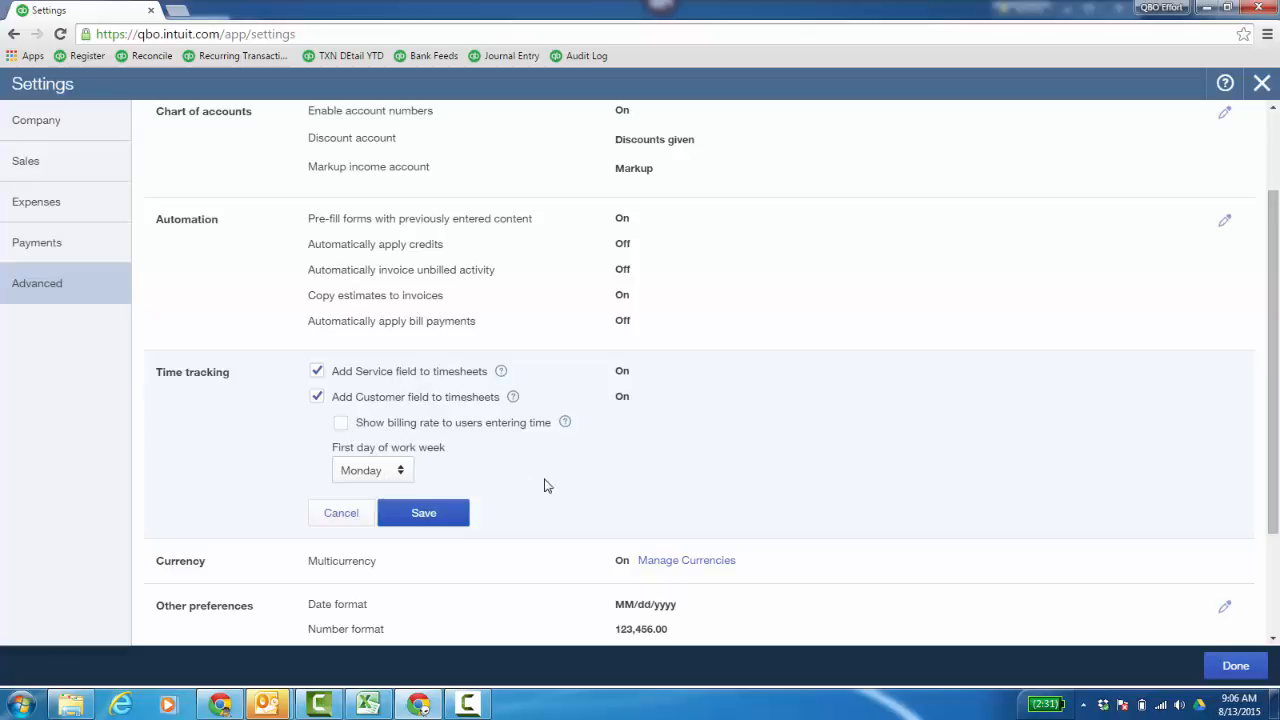
left_click(354, 522)
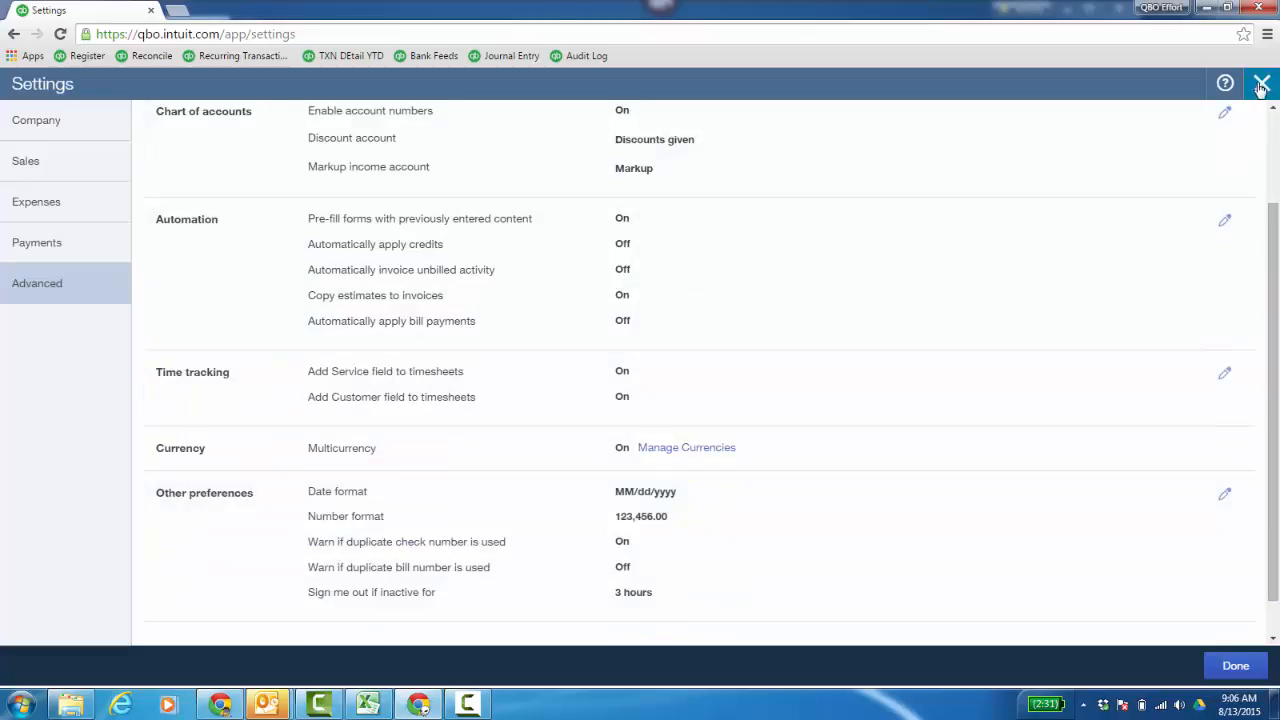
left_click(1242, 667)
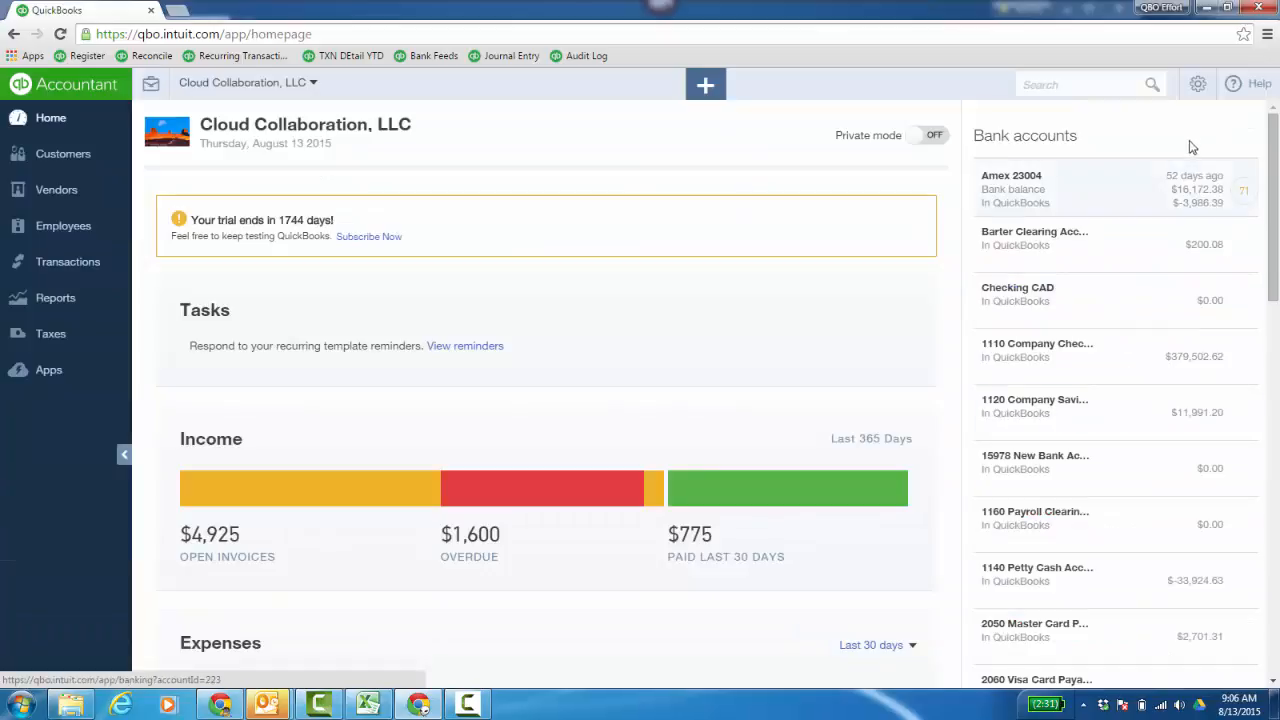
Start adding a new user in user management and choose the Time Tracking only user type.
left_click(1198, 88)
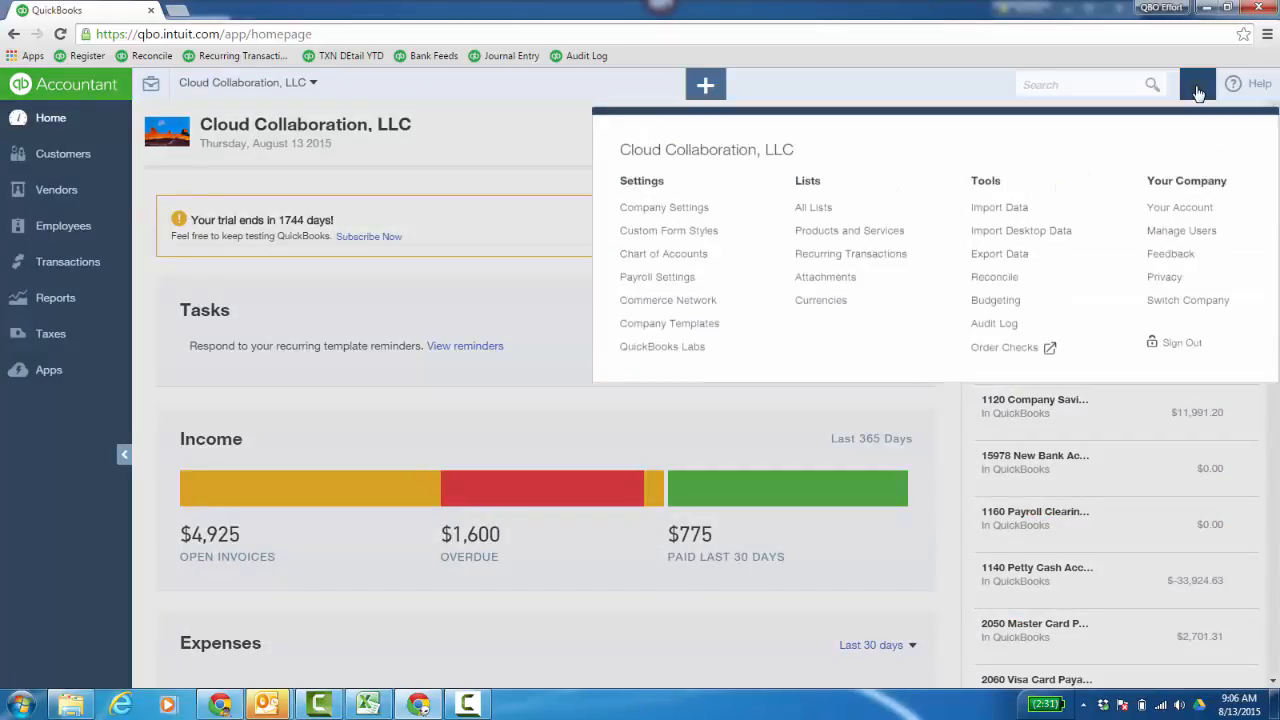
left_click(1208, 243)
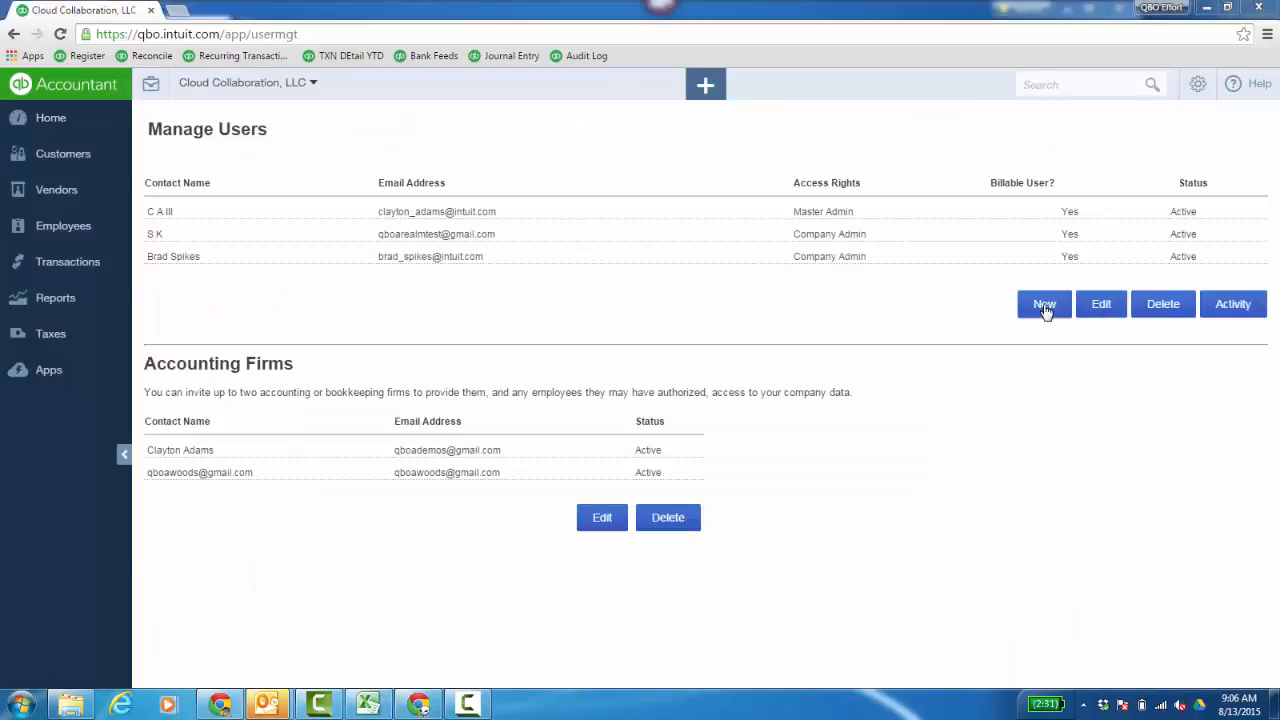
left_click(1044, 304)
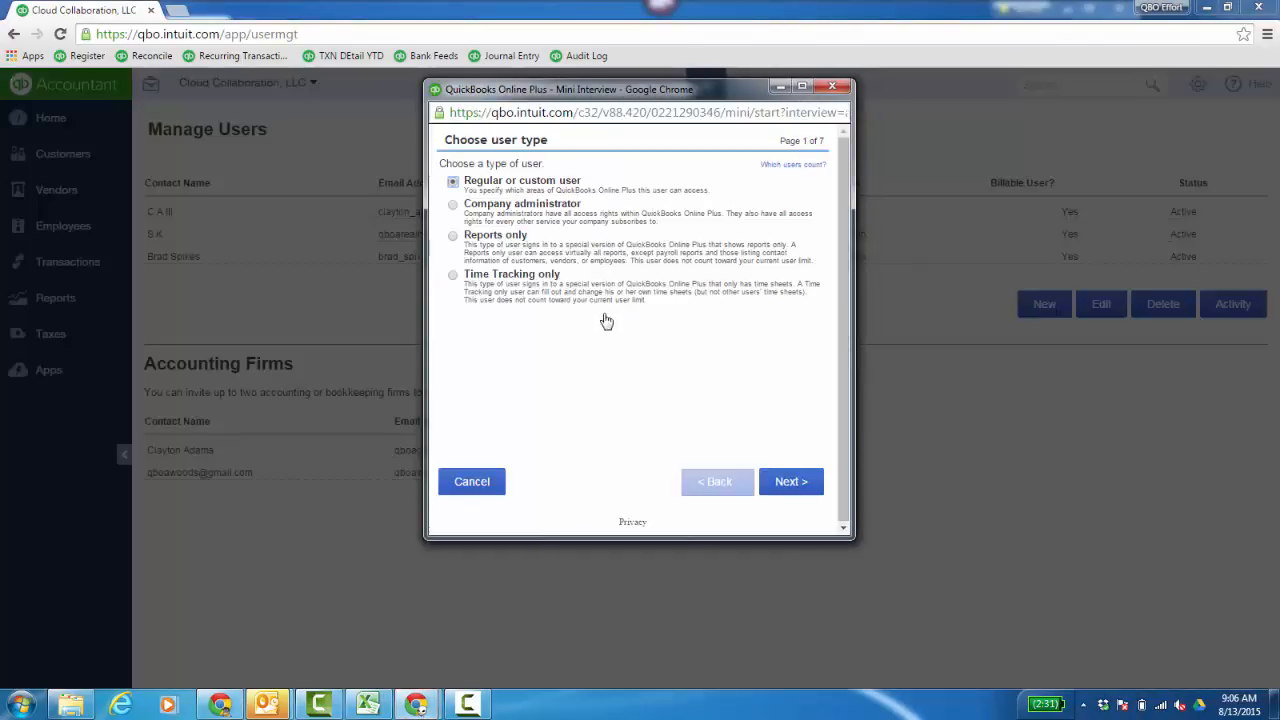
left_click(454, 277)
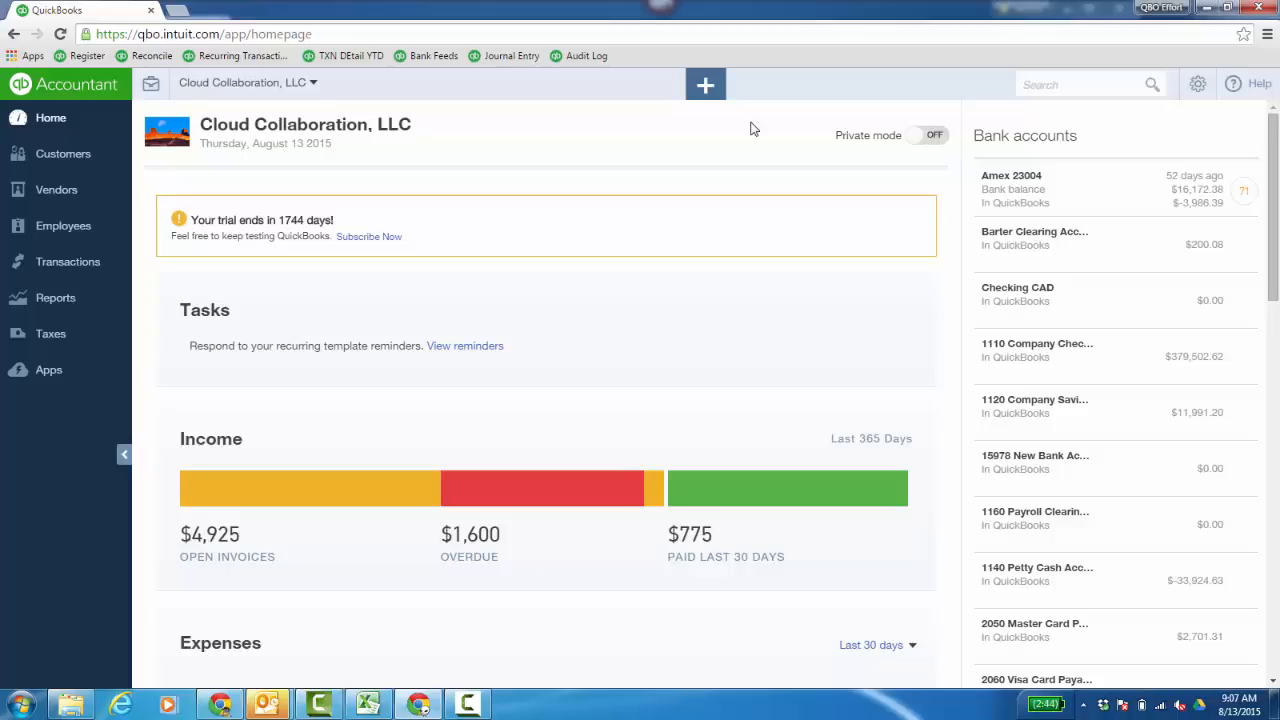
Start a new weekly timesheet and select the employee's name.
left_click(705, 88)
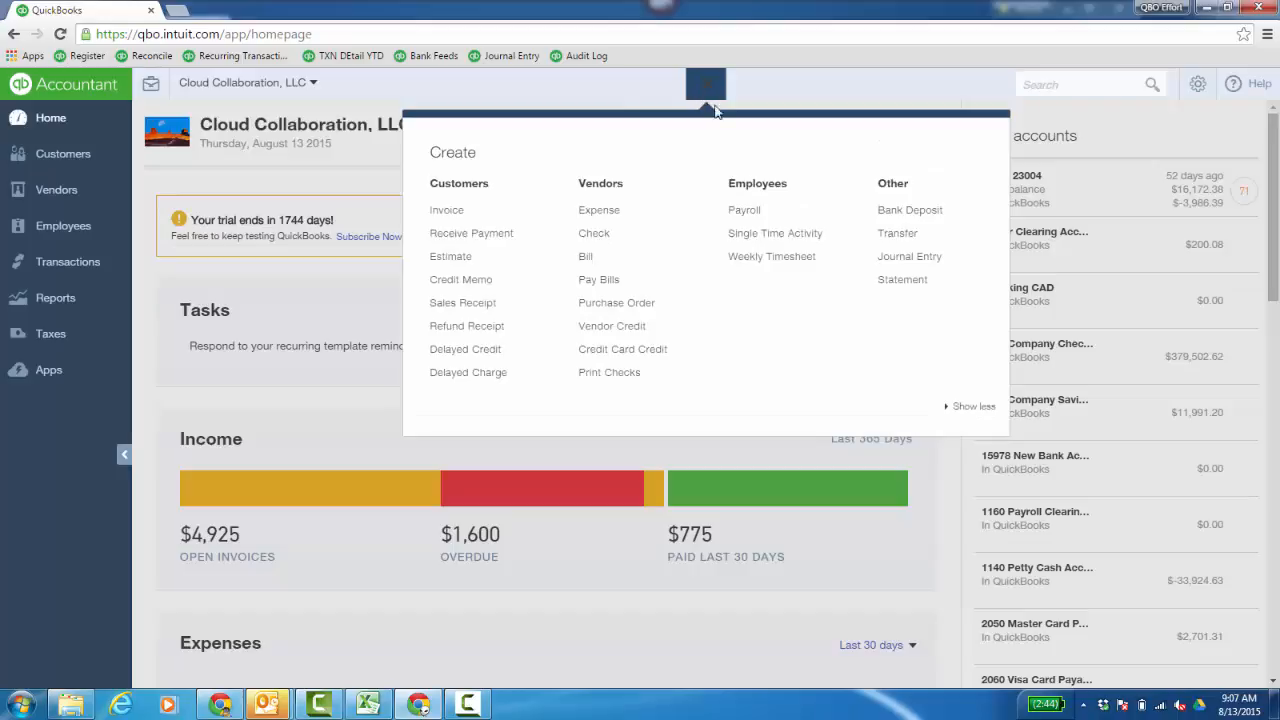
left_click(786, 263)
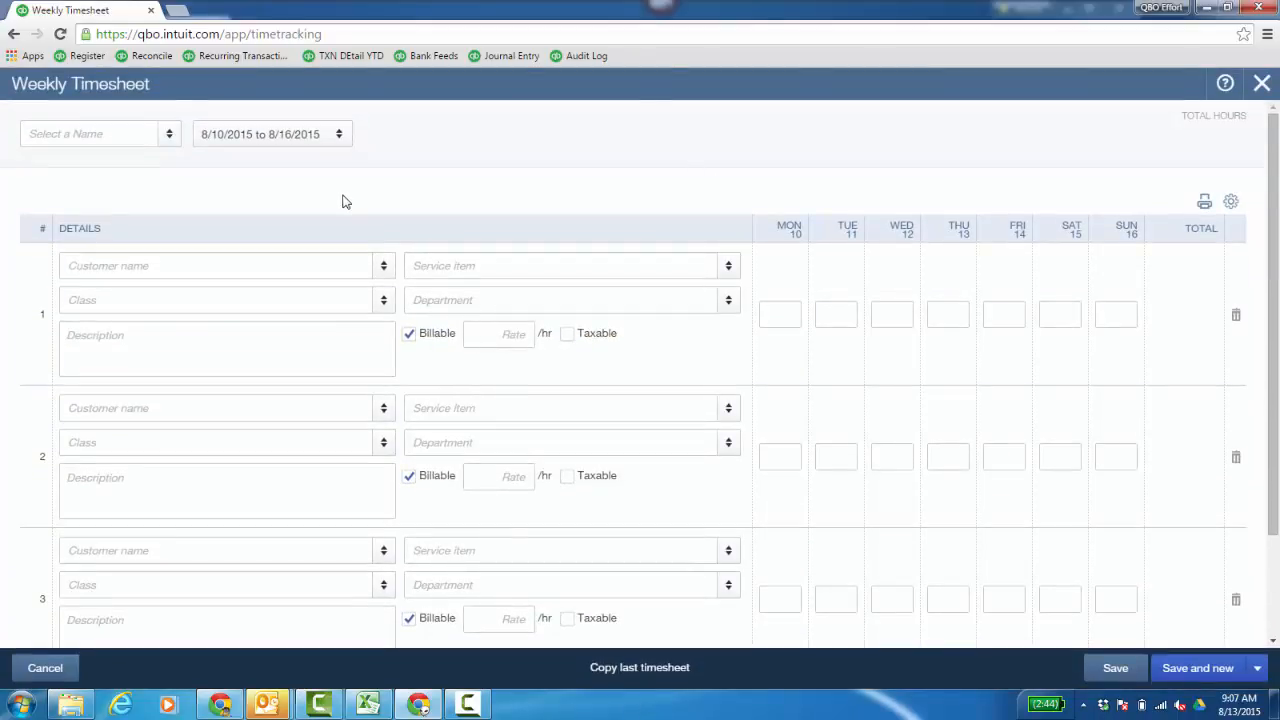
left_click(169, 141)
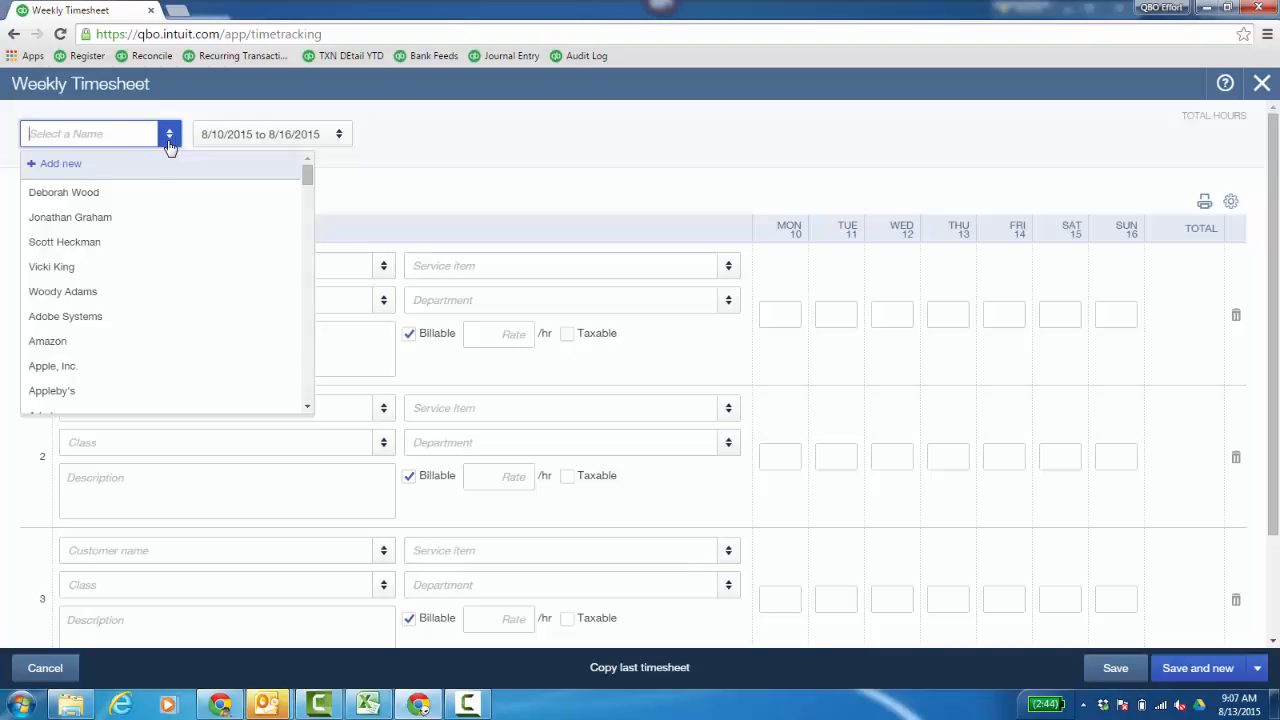
left_click(64, 242)
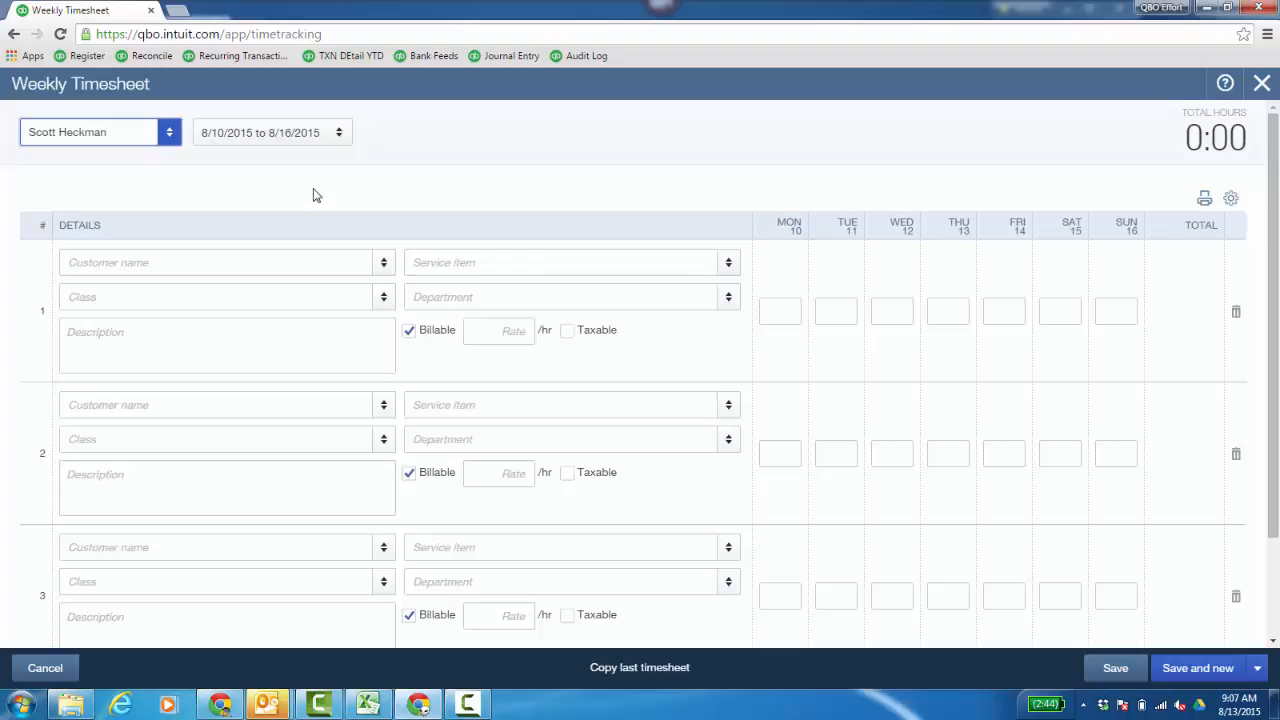
Fill in the first timesheet row with customer All Around, service Accounting Consulting, class Conferences and department Chicago.
left_click(384, 263)
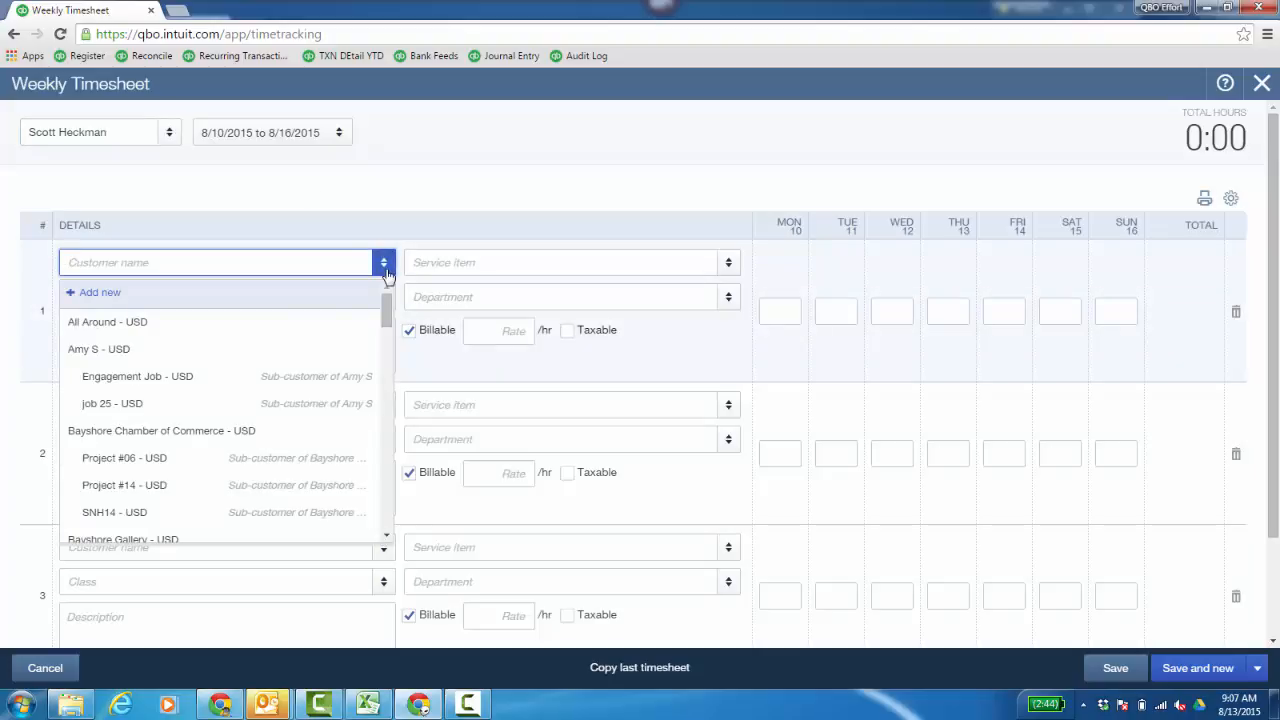
left_click(190, 323)
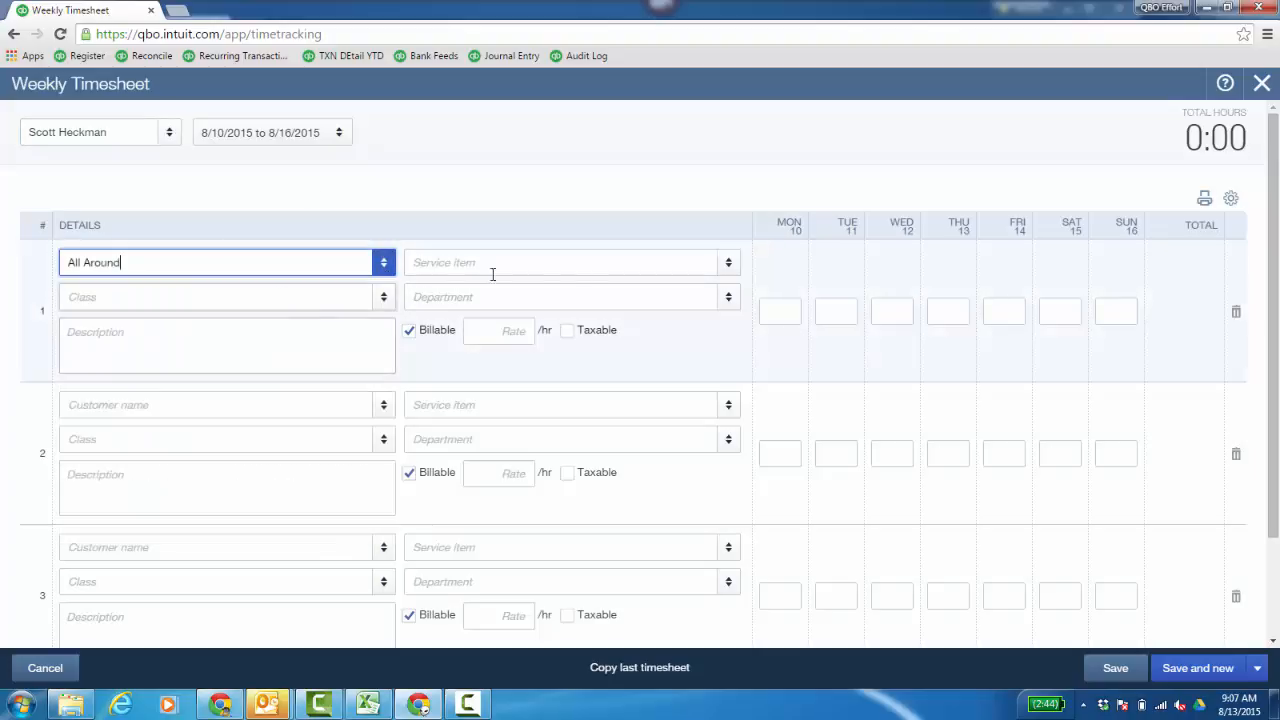
left_click(725, 268)
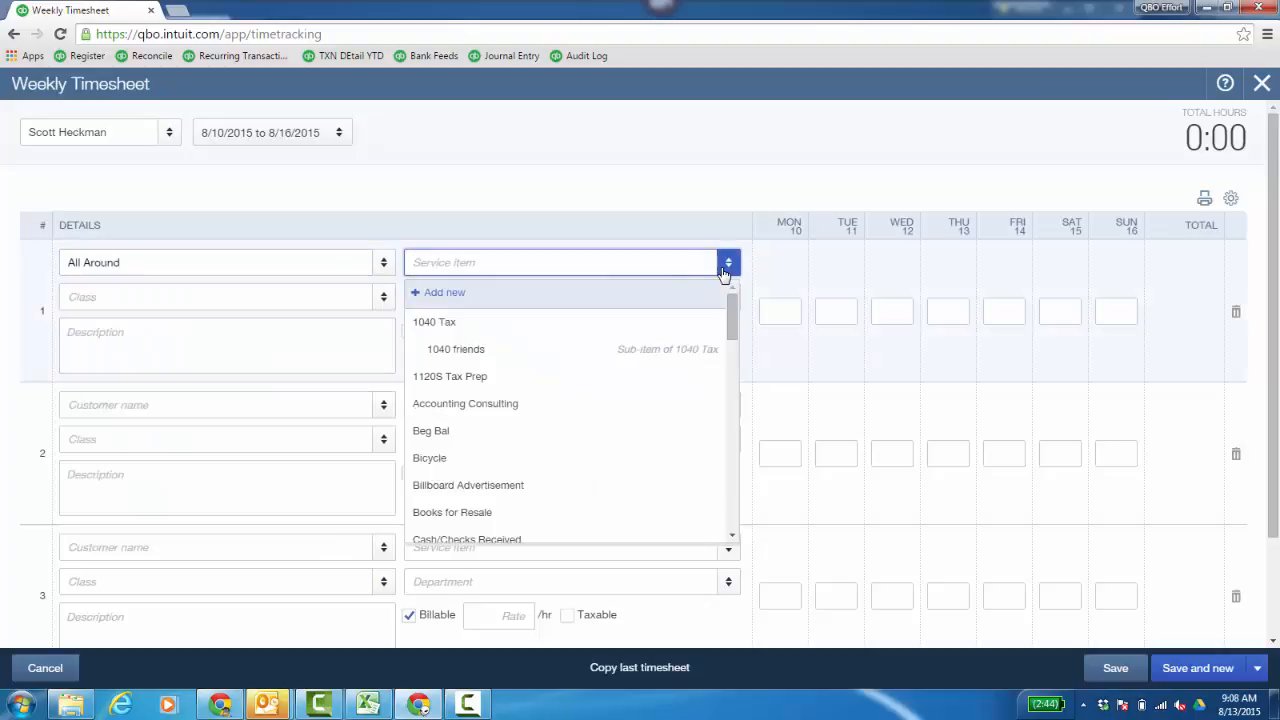
left_click(520, 410)
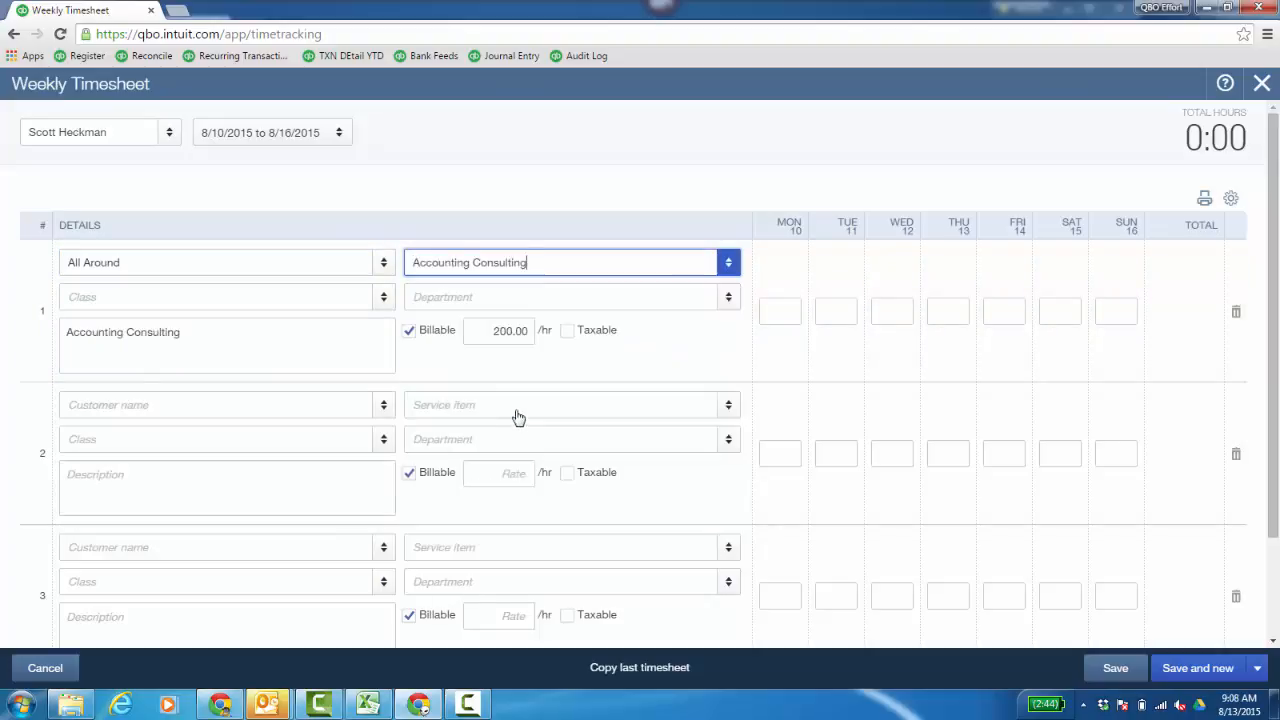
left_click(384, 304)
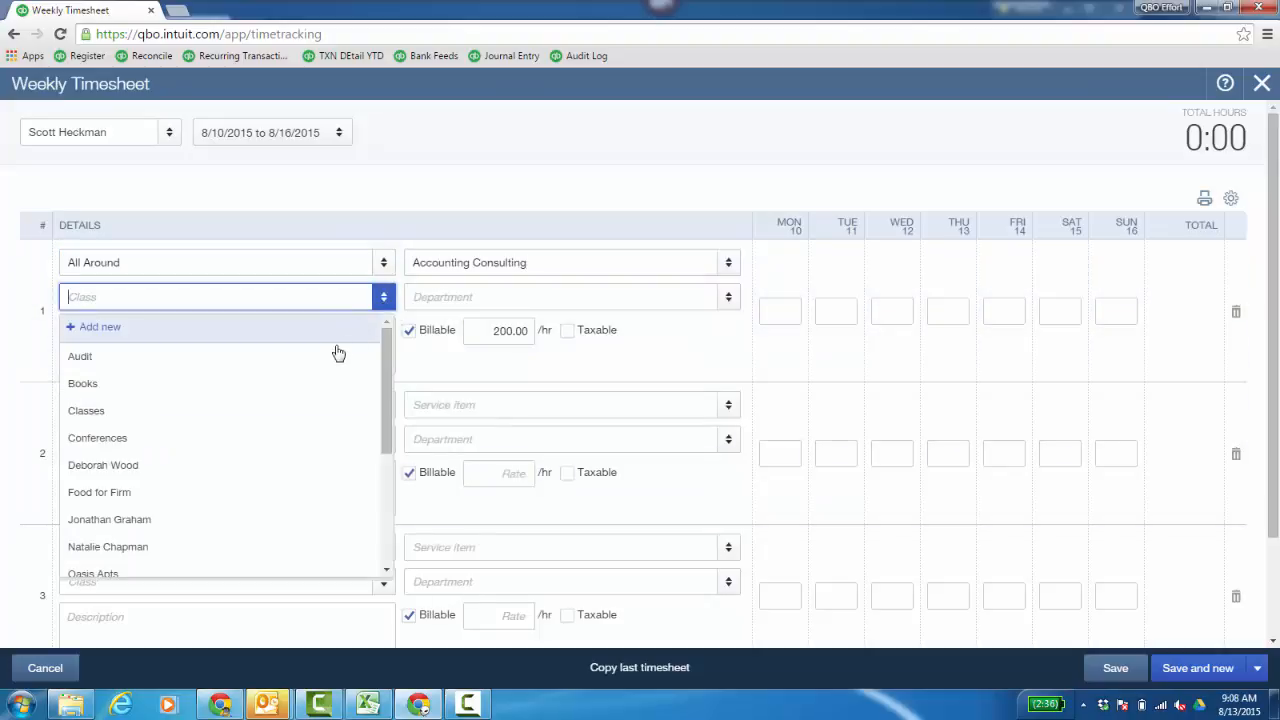
left_click(303, 440)
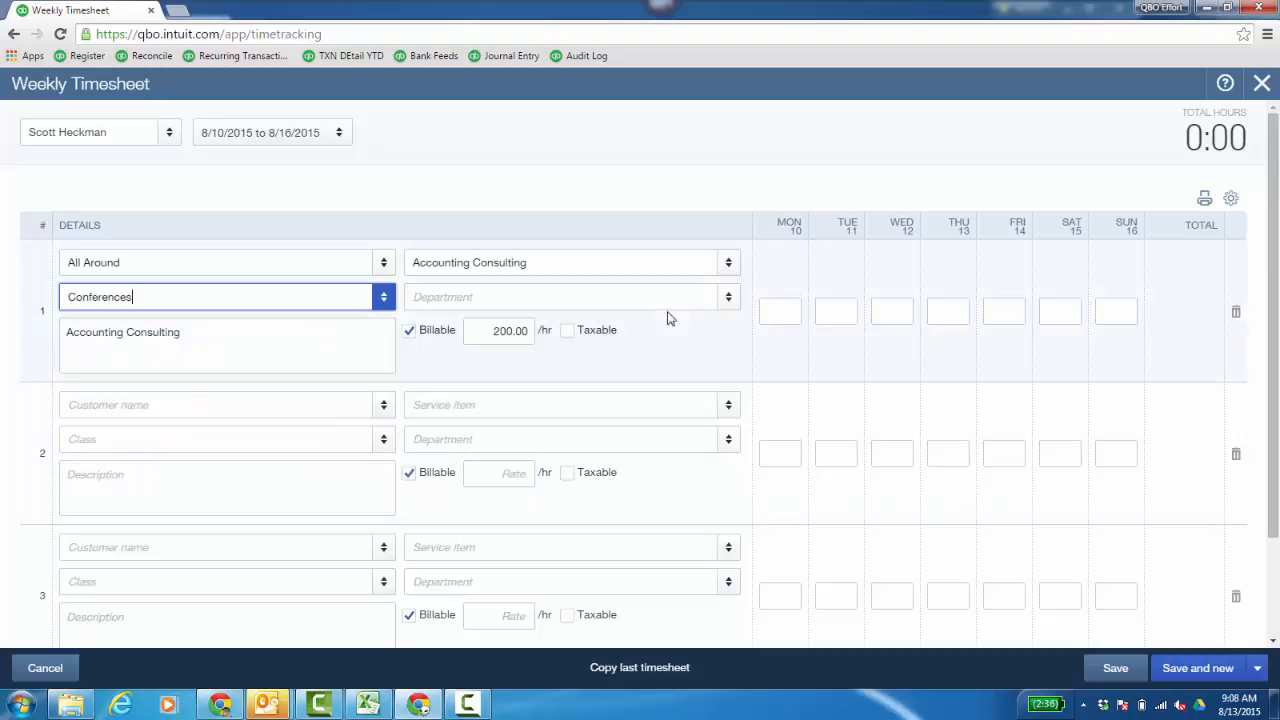
left_click(727, 300)
left_click(551, 385)
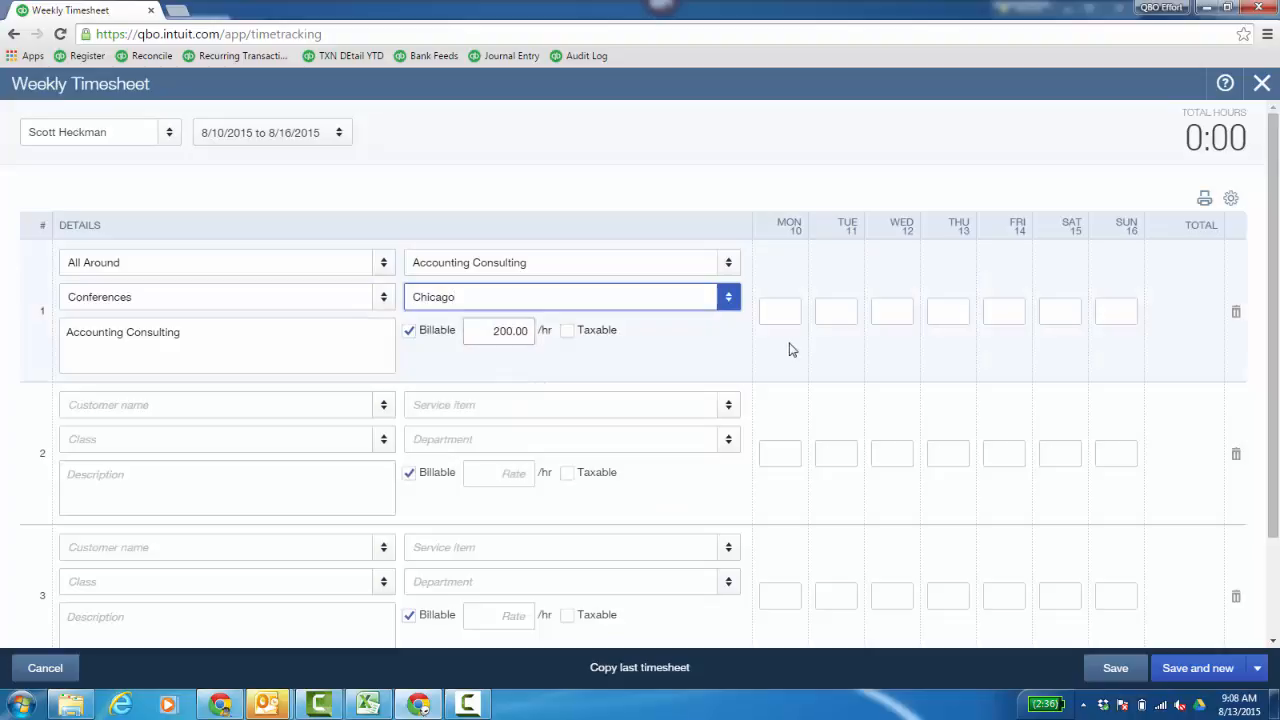
Enter 8 hours for Monday the 10th in the first row, then save and close the timesheet.
left_click(779, 312)
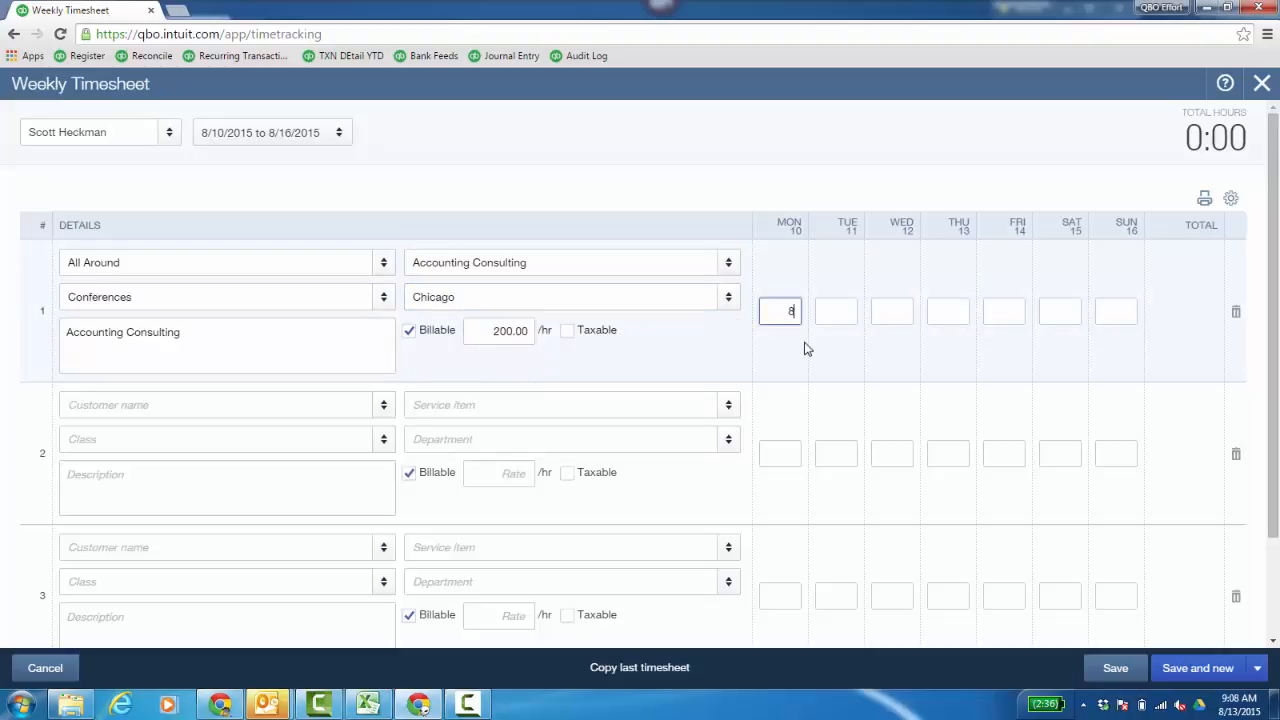
type("8")
key("Tab")
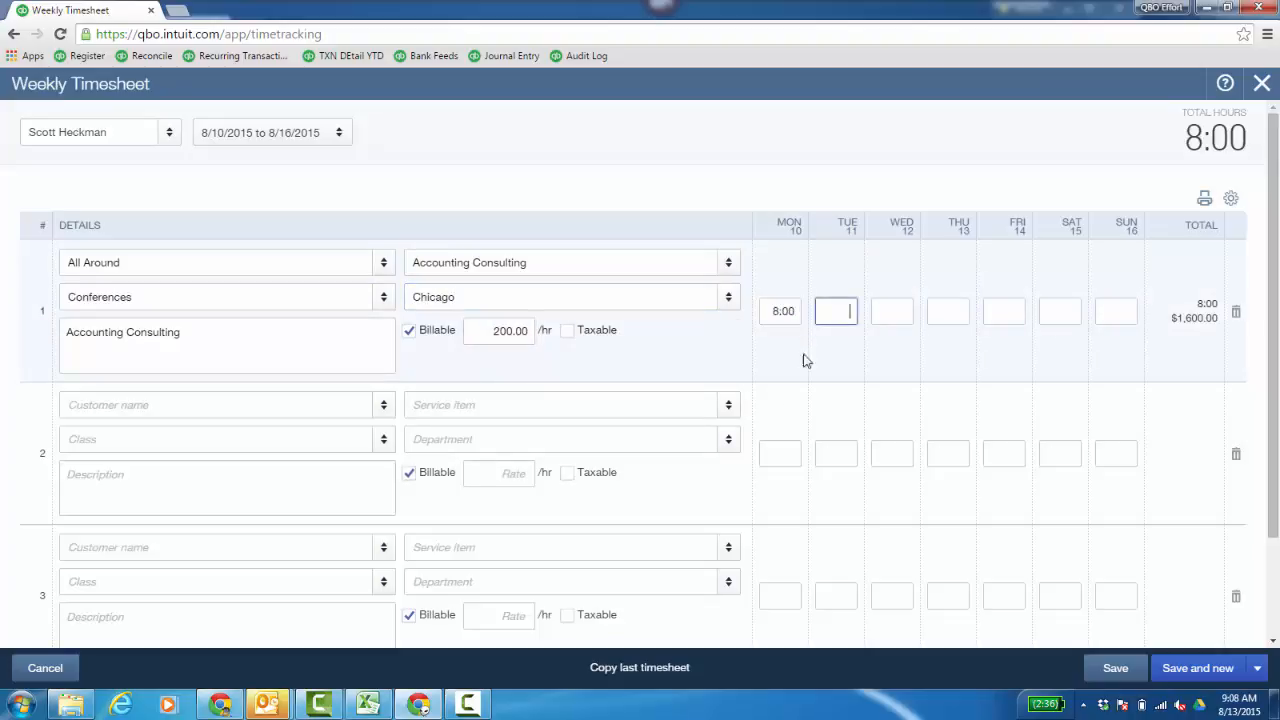
left_click(1257, 668)
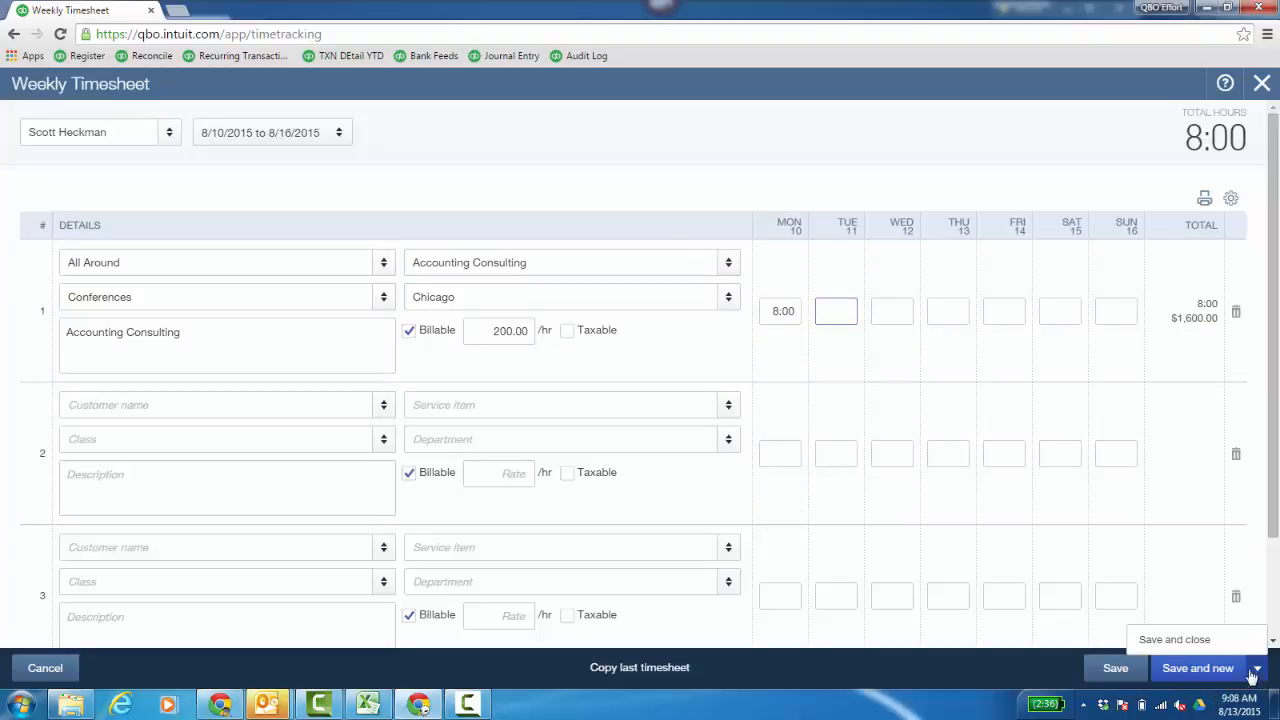
left_click(1193, 644)
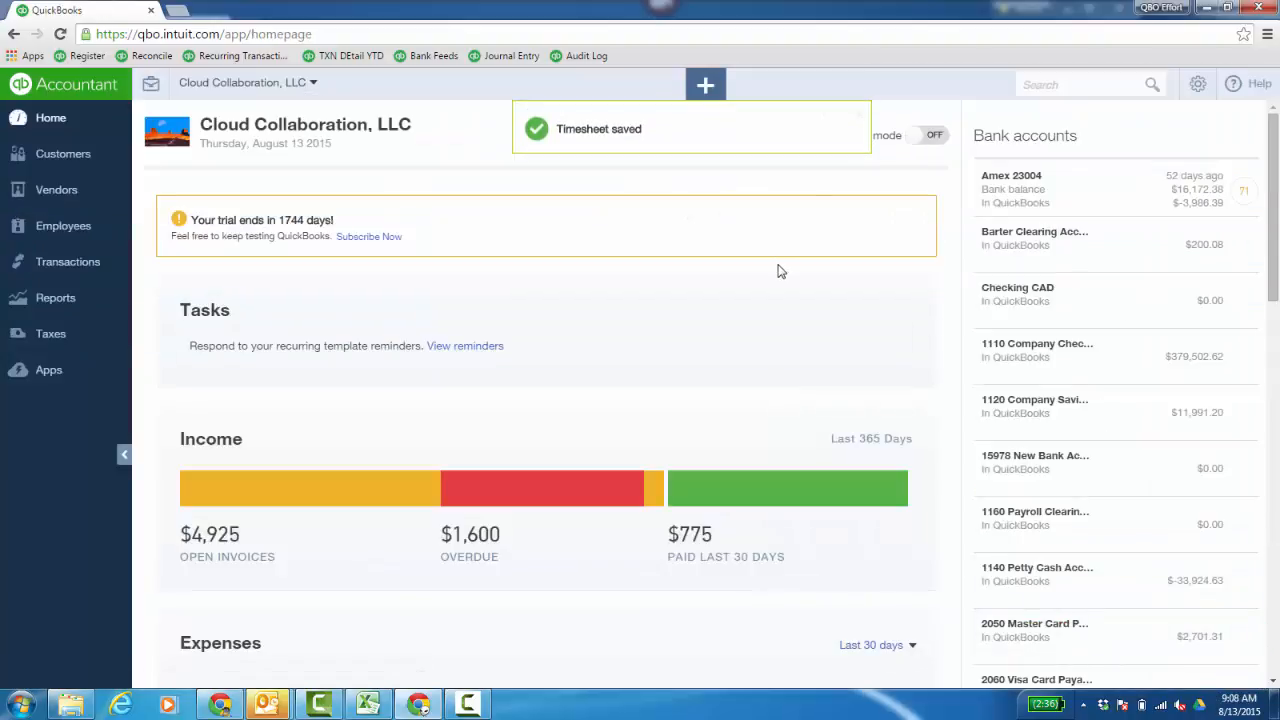
left_click(857, 115)
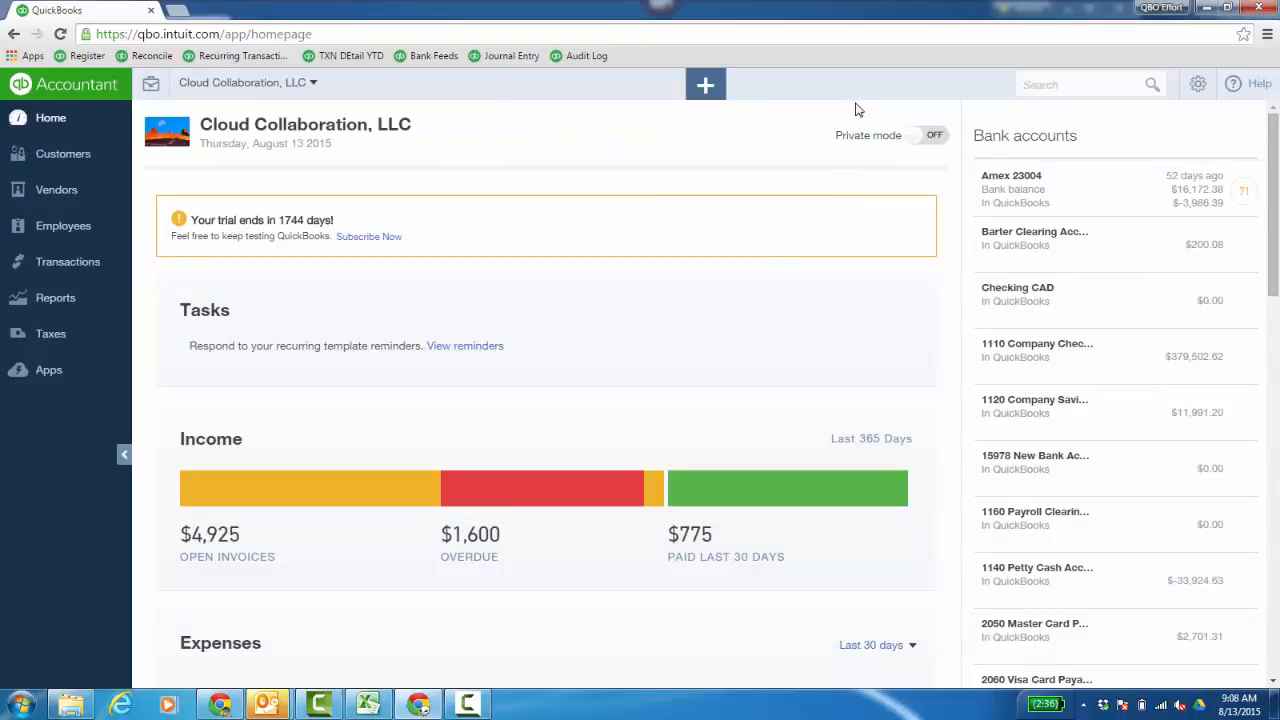
Start a single time activity and set its department to California and its class to Classes.
left_click(705, 86)
left_click(776, 236)
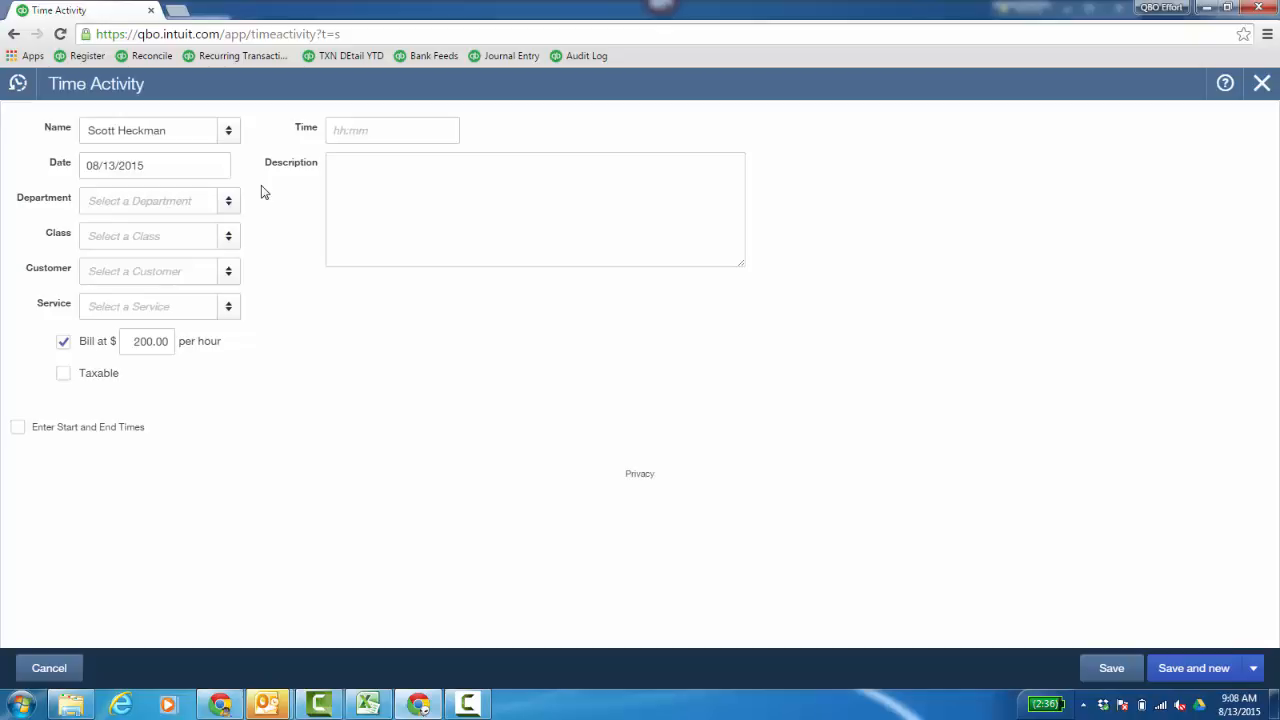
left_click(228, 206)
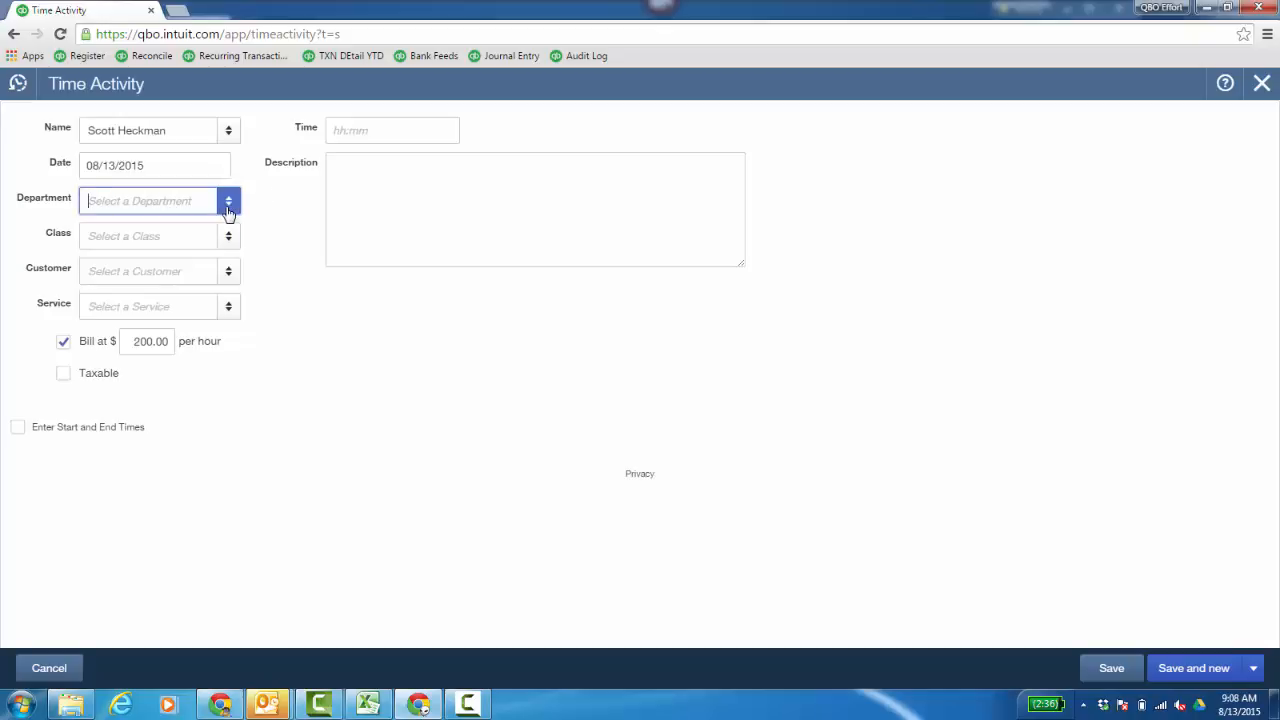
left_click(181, 268)
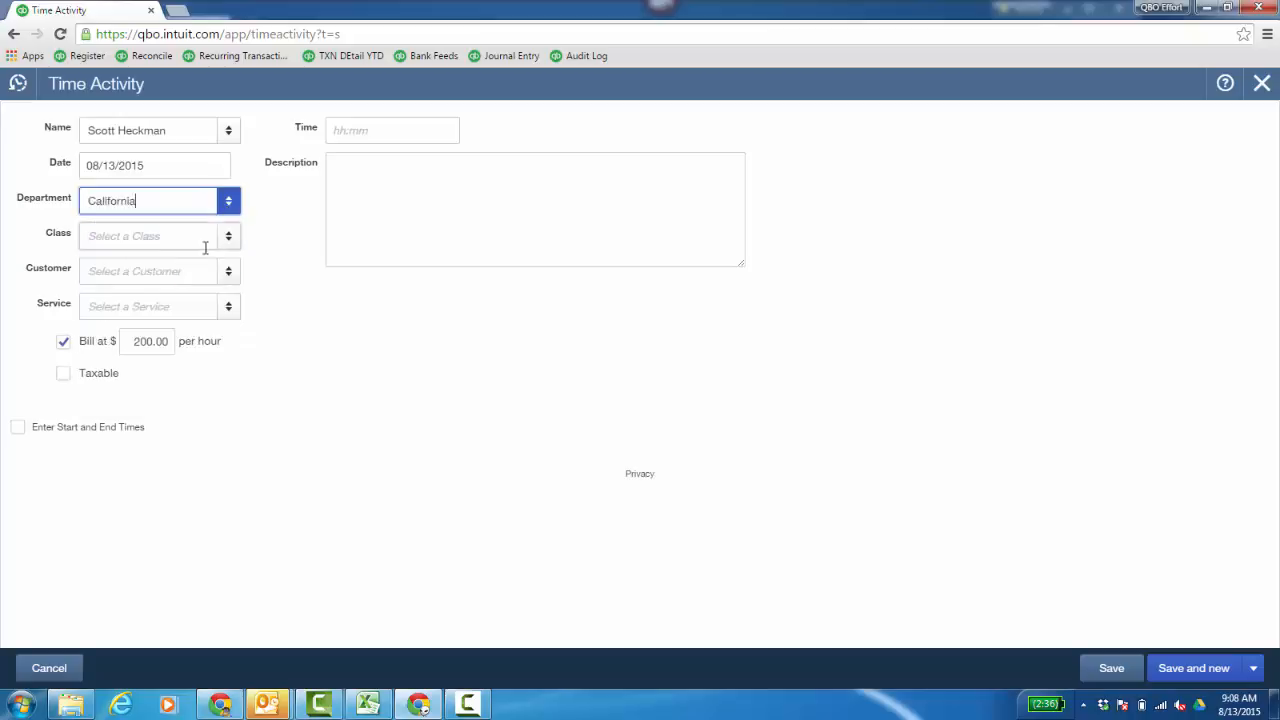
left_click(228, 238)
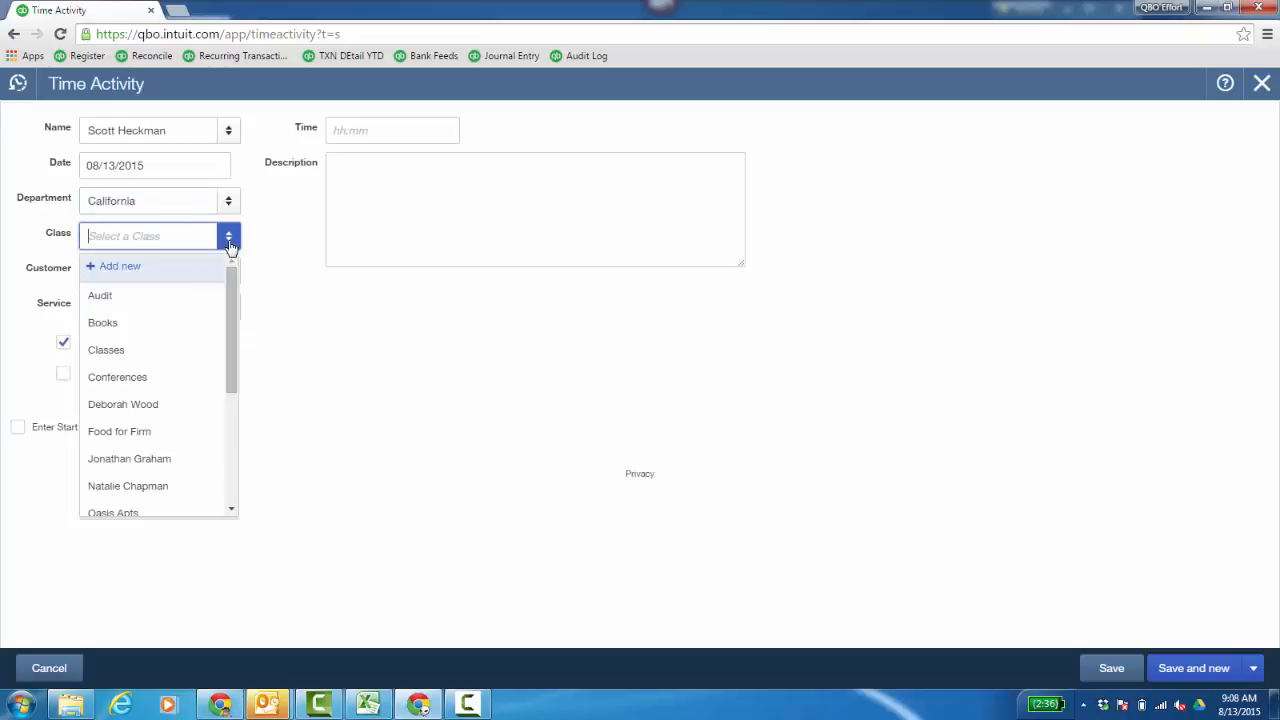
left_click(173, 352)
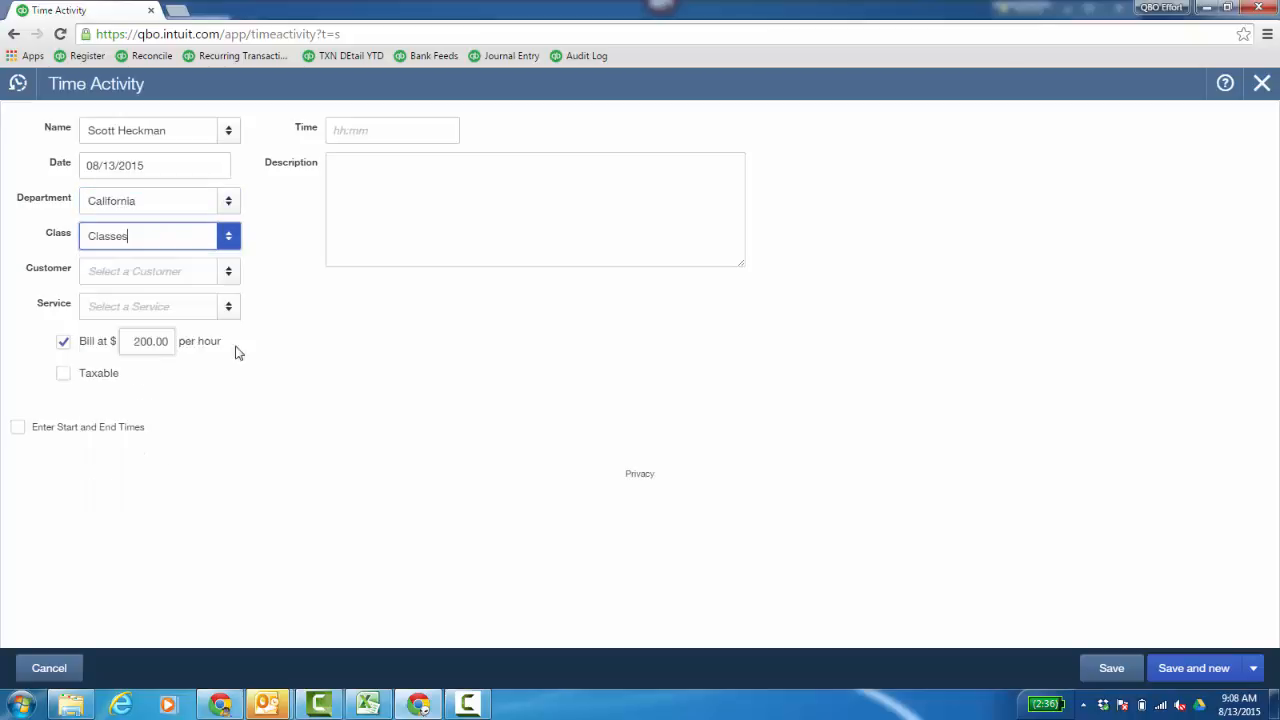
Assign the time activity to the Engagement Job sub-customer and set its service to Accounting Consulting.
left_click(229, 279)
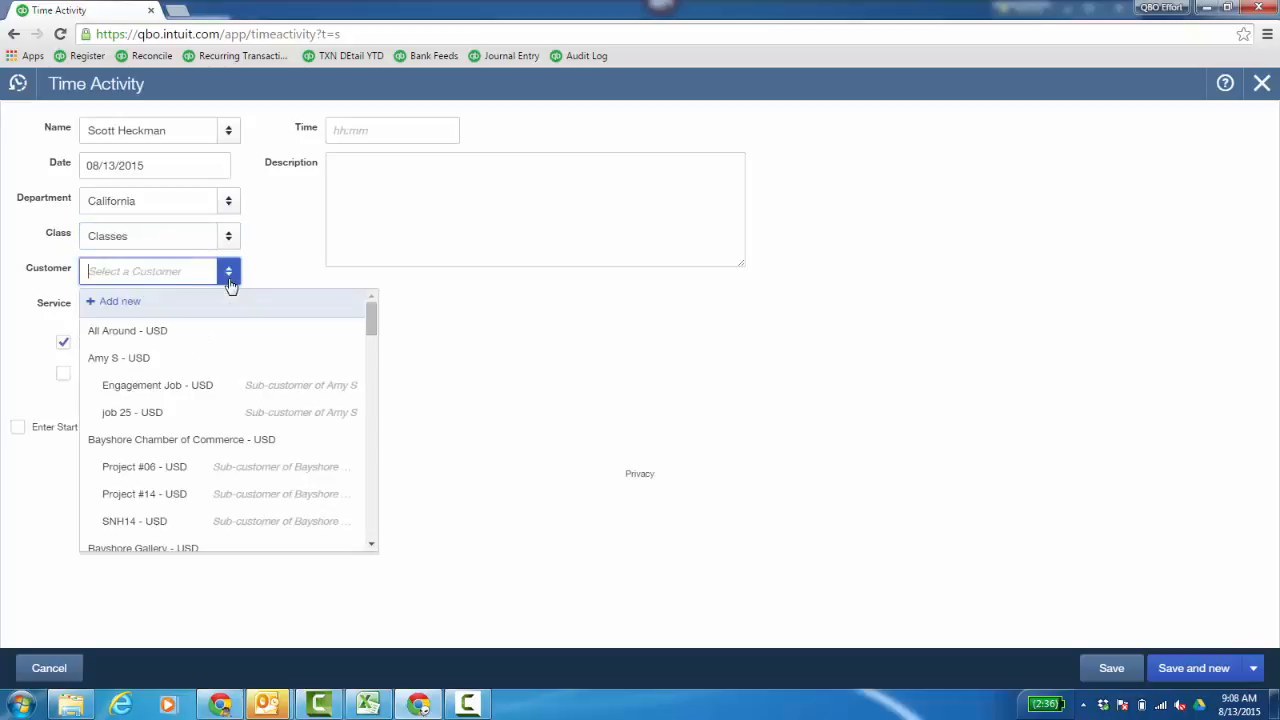
left_click(155, 388)
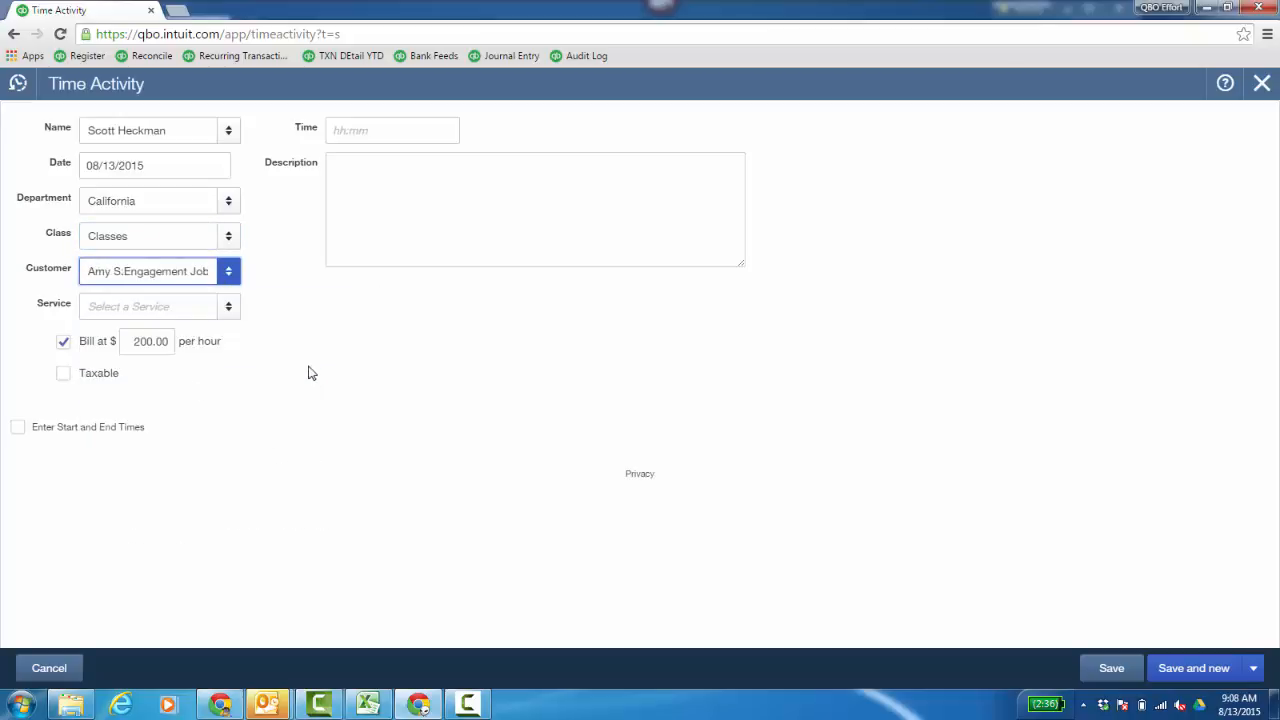
left_click(231, 320)
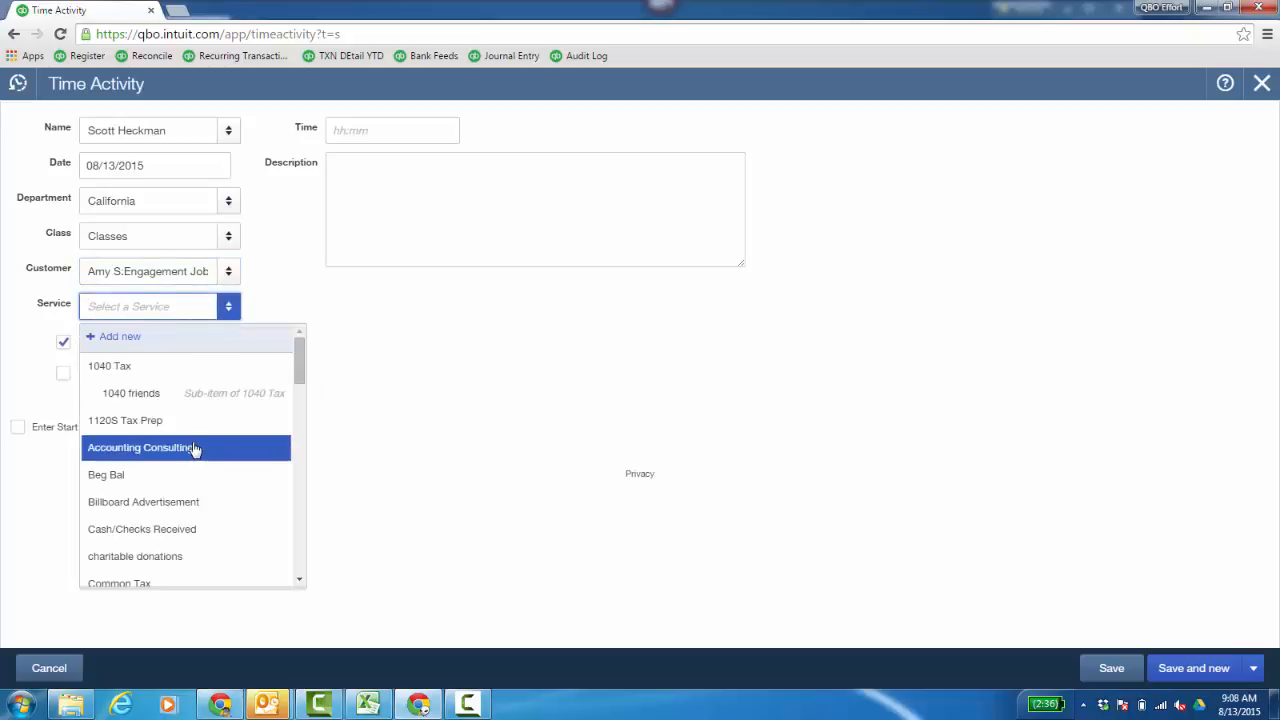
left_click(191, 449)
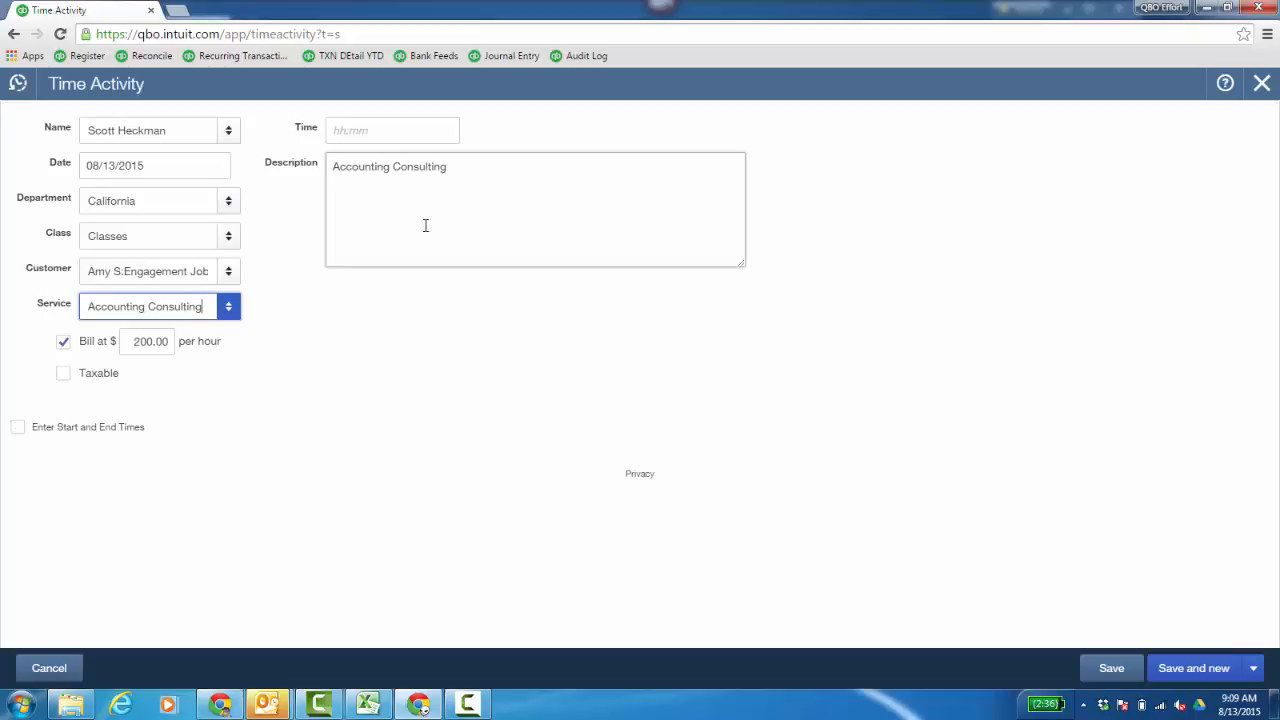
Enter 16 hours as the time for the activity, then save and close it.
left_click(397, 133)
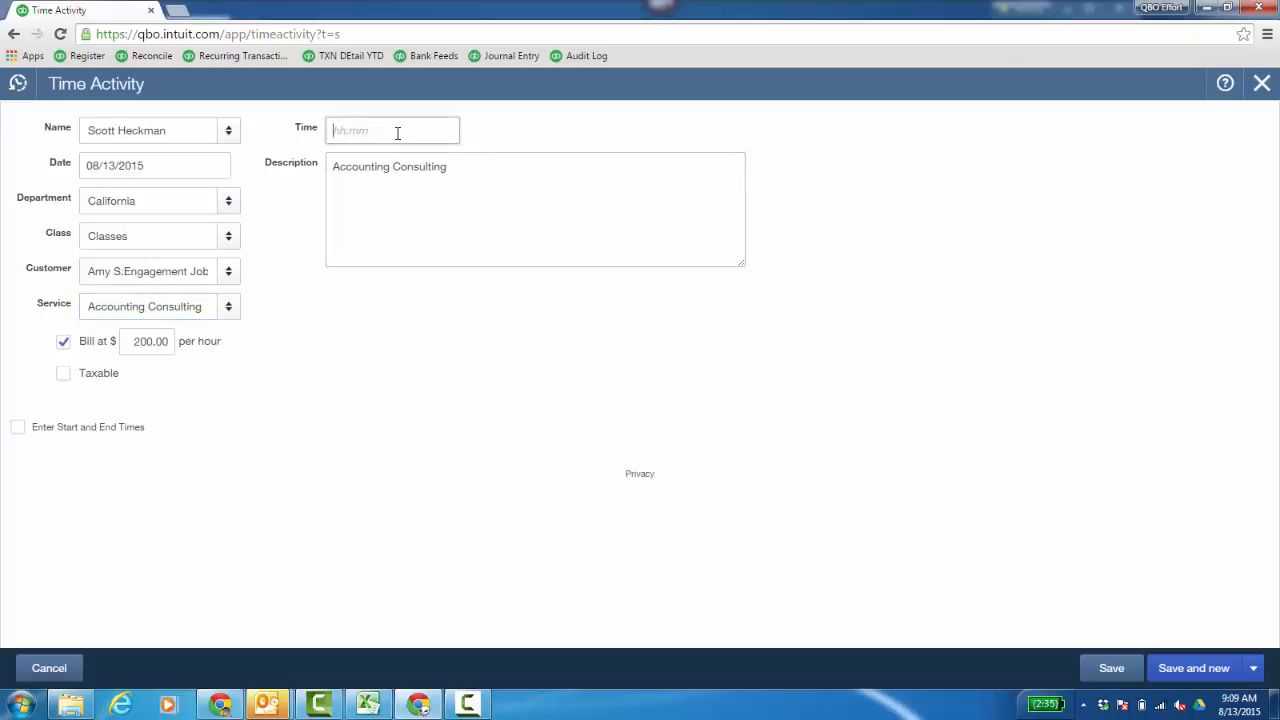
type("16")
left_click(1253, 668)
left_click(1197, 645)
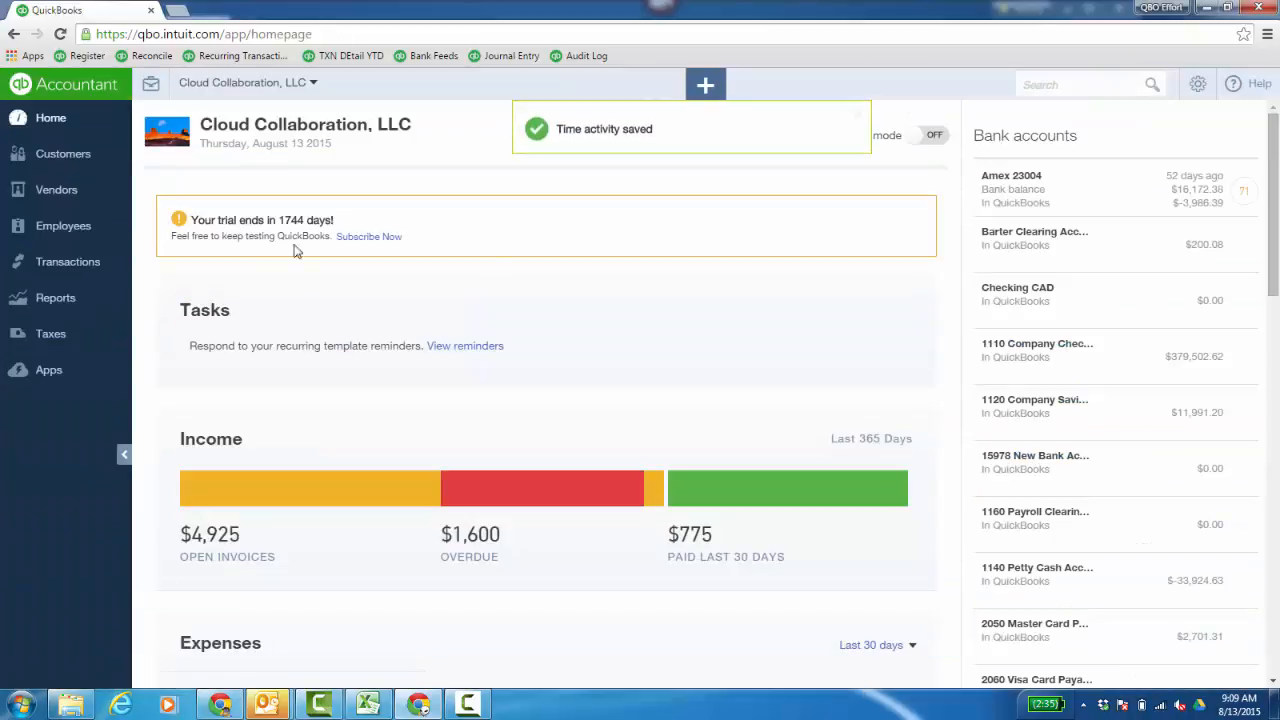
Filter the customer list to unbilled activity and open the unbilled activity of customer All Around.
left_click(62, 154)
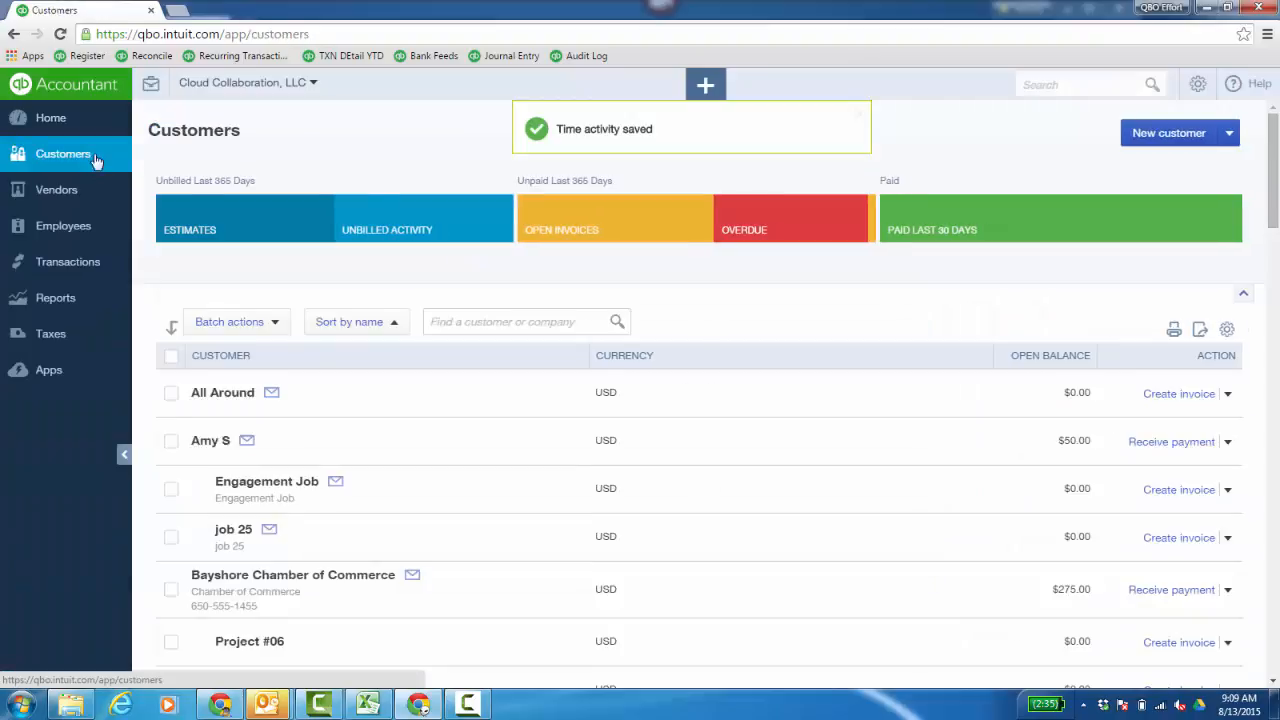
left_click(415, 222)
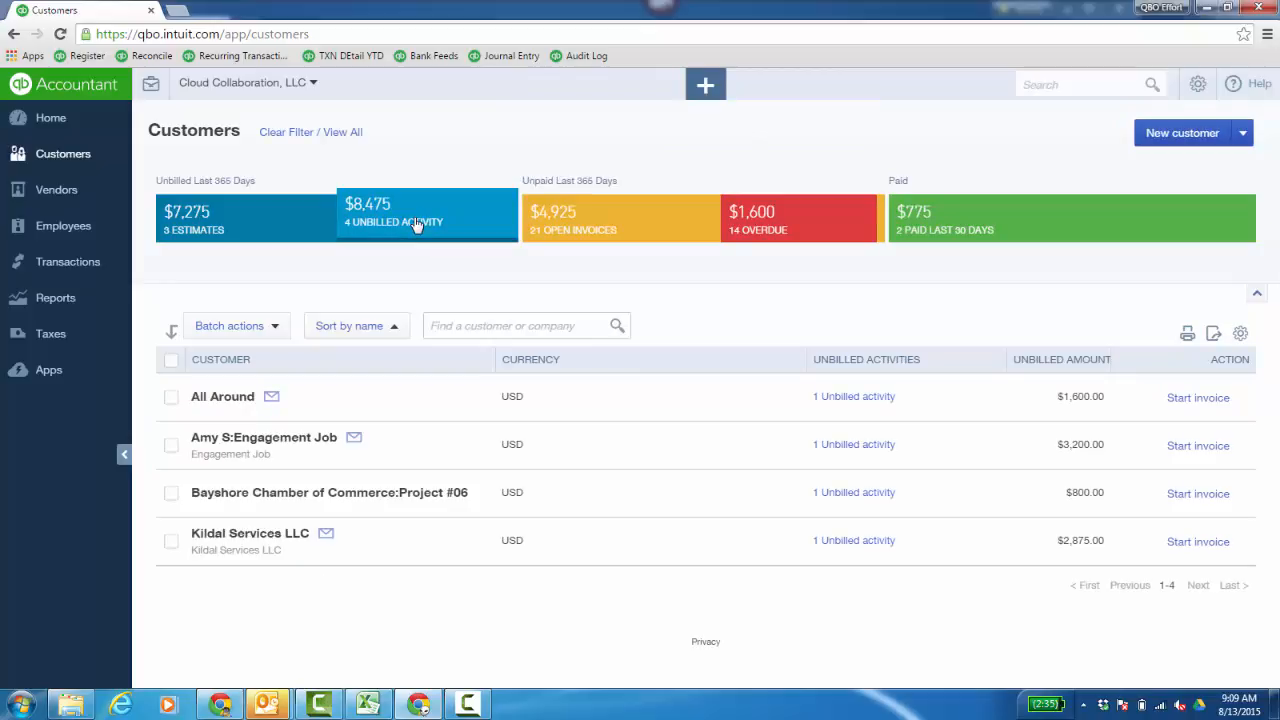
left_click(849, 400)
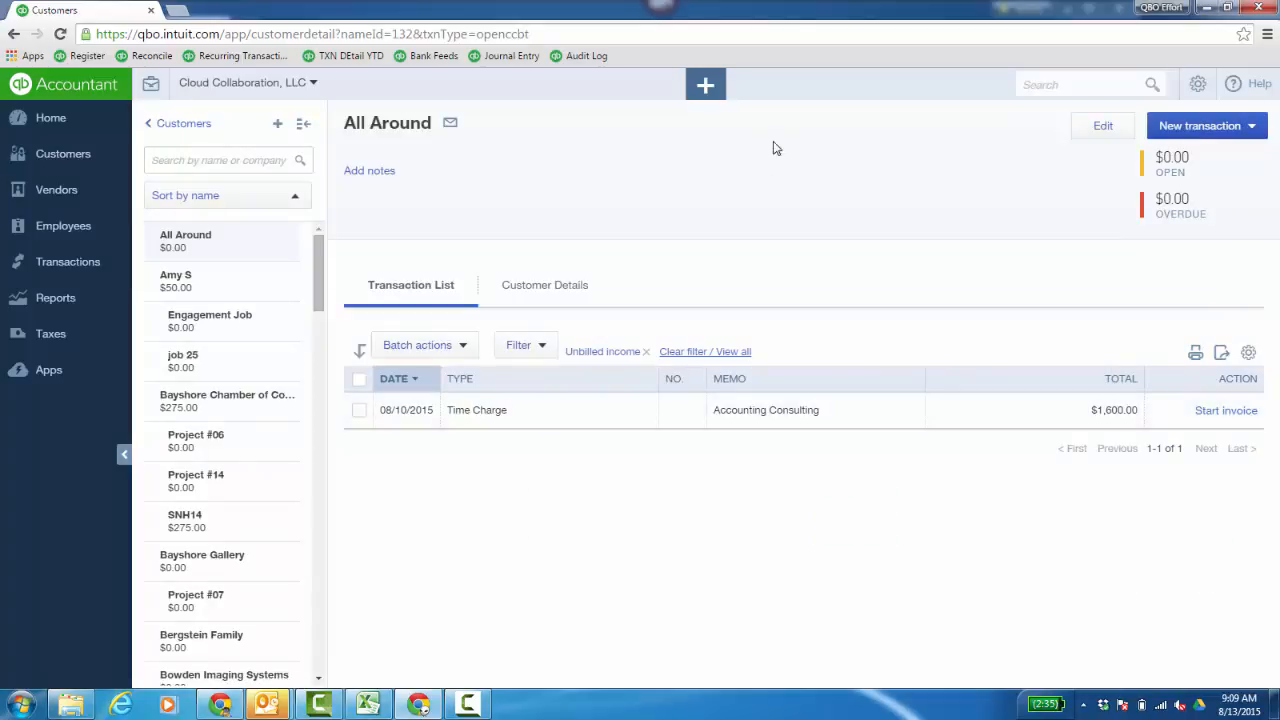
Start a new invoice and choose All Around as its customer.
left_click(706, 88)
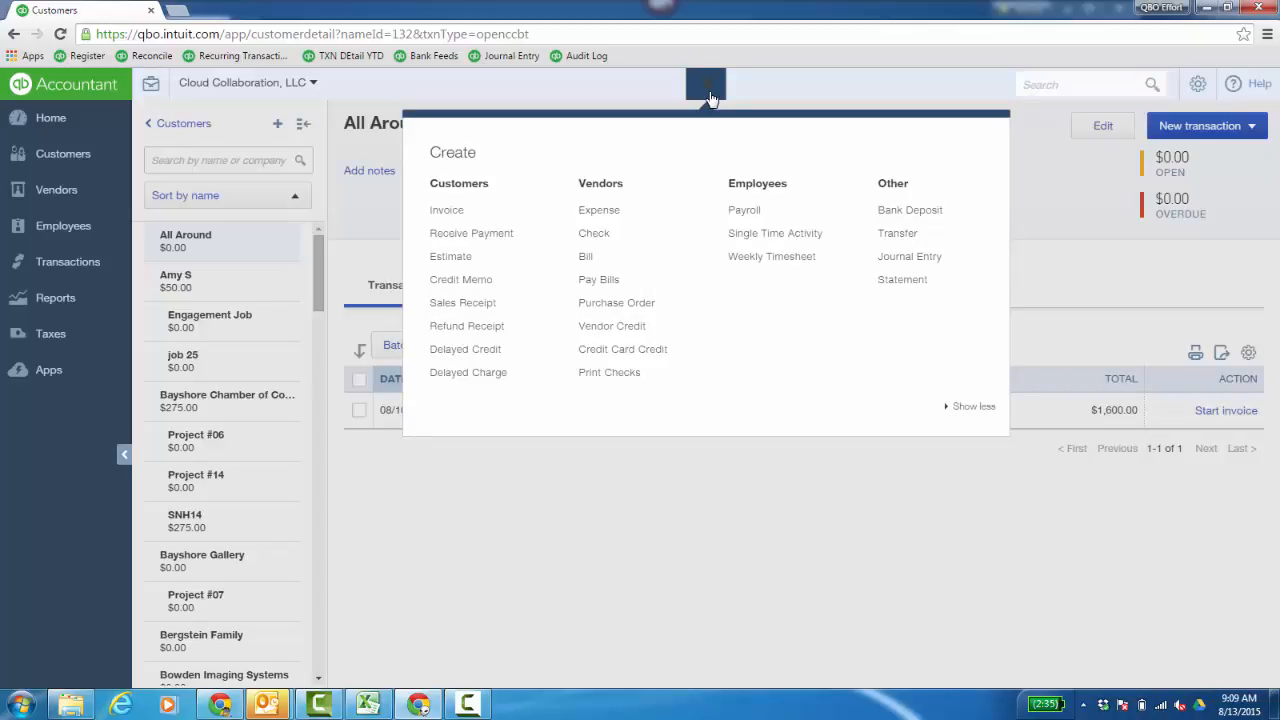
left_click(447, 210)
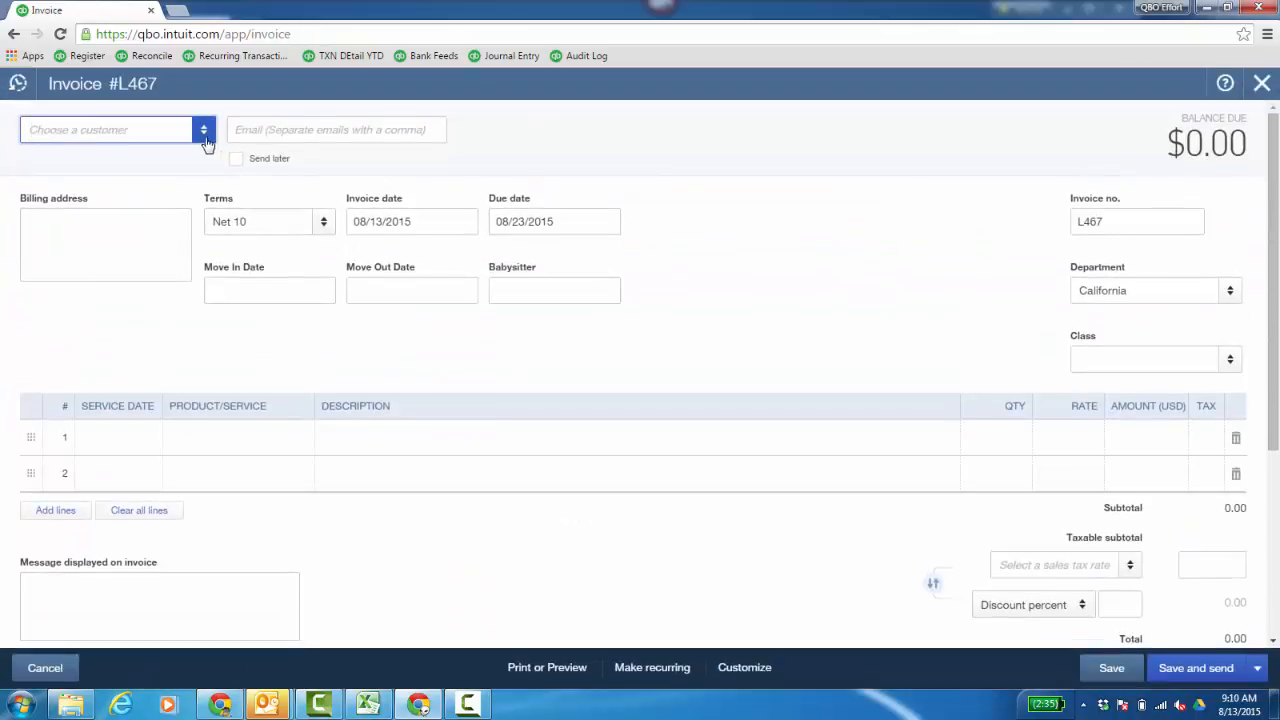
left_click(203, 138)
left_click(134, 188)
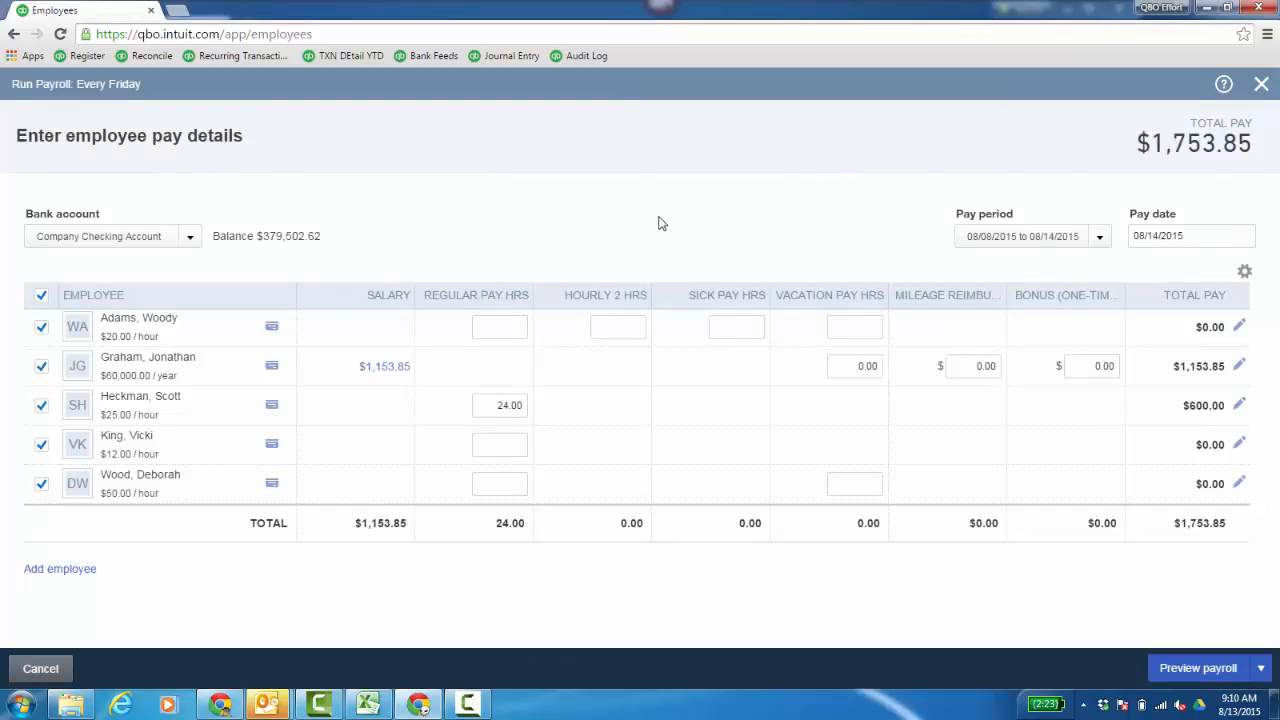
Check the regular pay hours of the $25.00 per hour employee in the Every Friday payroll run.
left_click(491, 405)
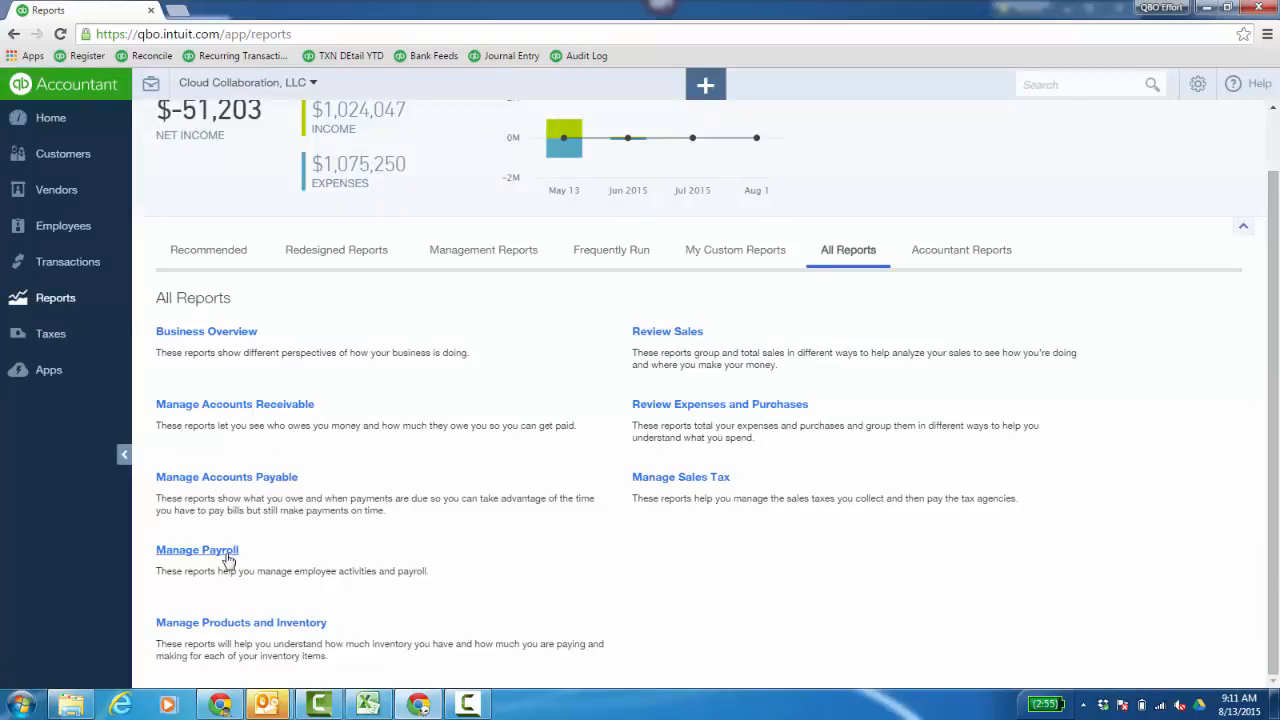
Run the Time Activities by Employee Detail report from the Manage Payroll reports.
left_click(228, 556)
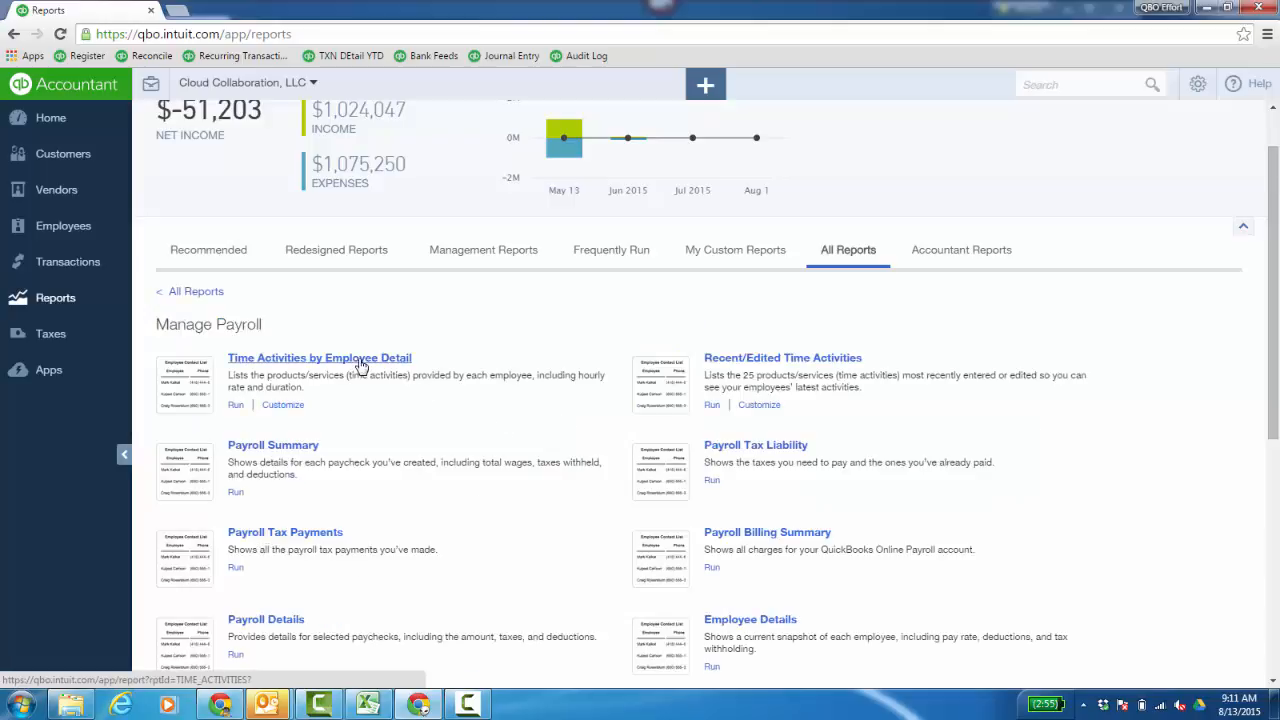
left_click(360, 364)
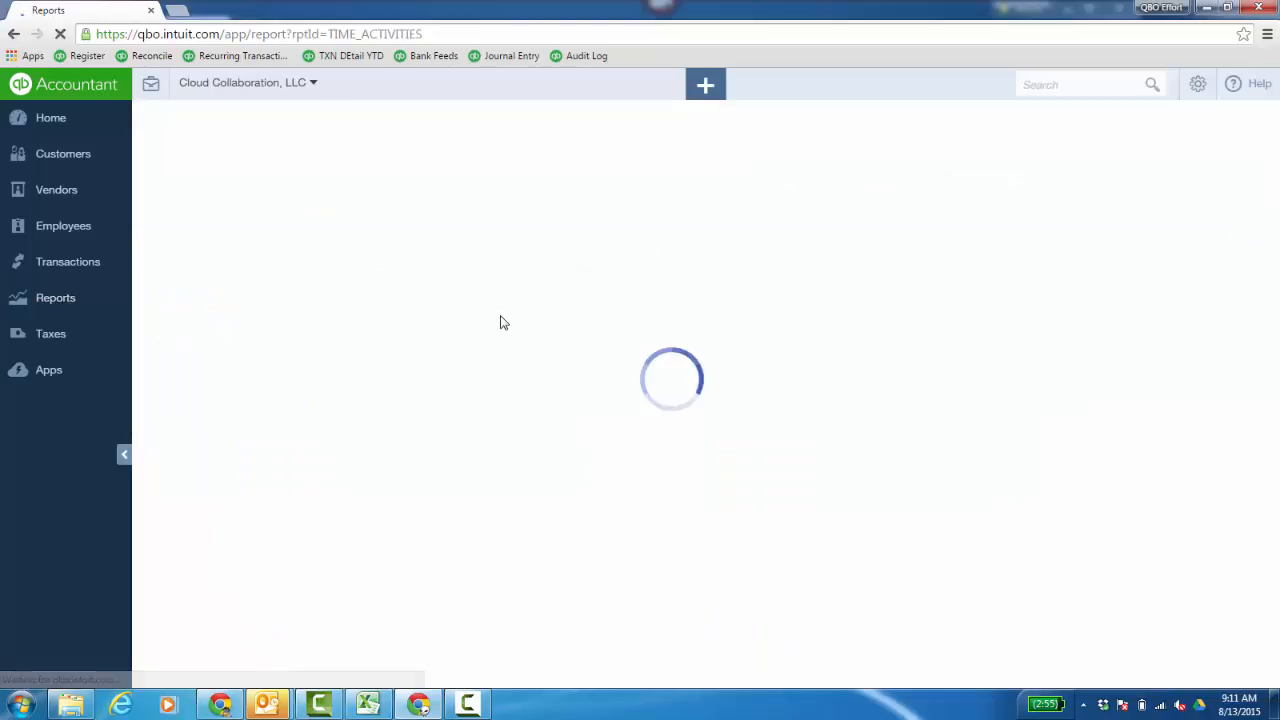